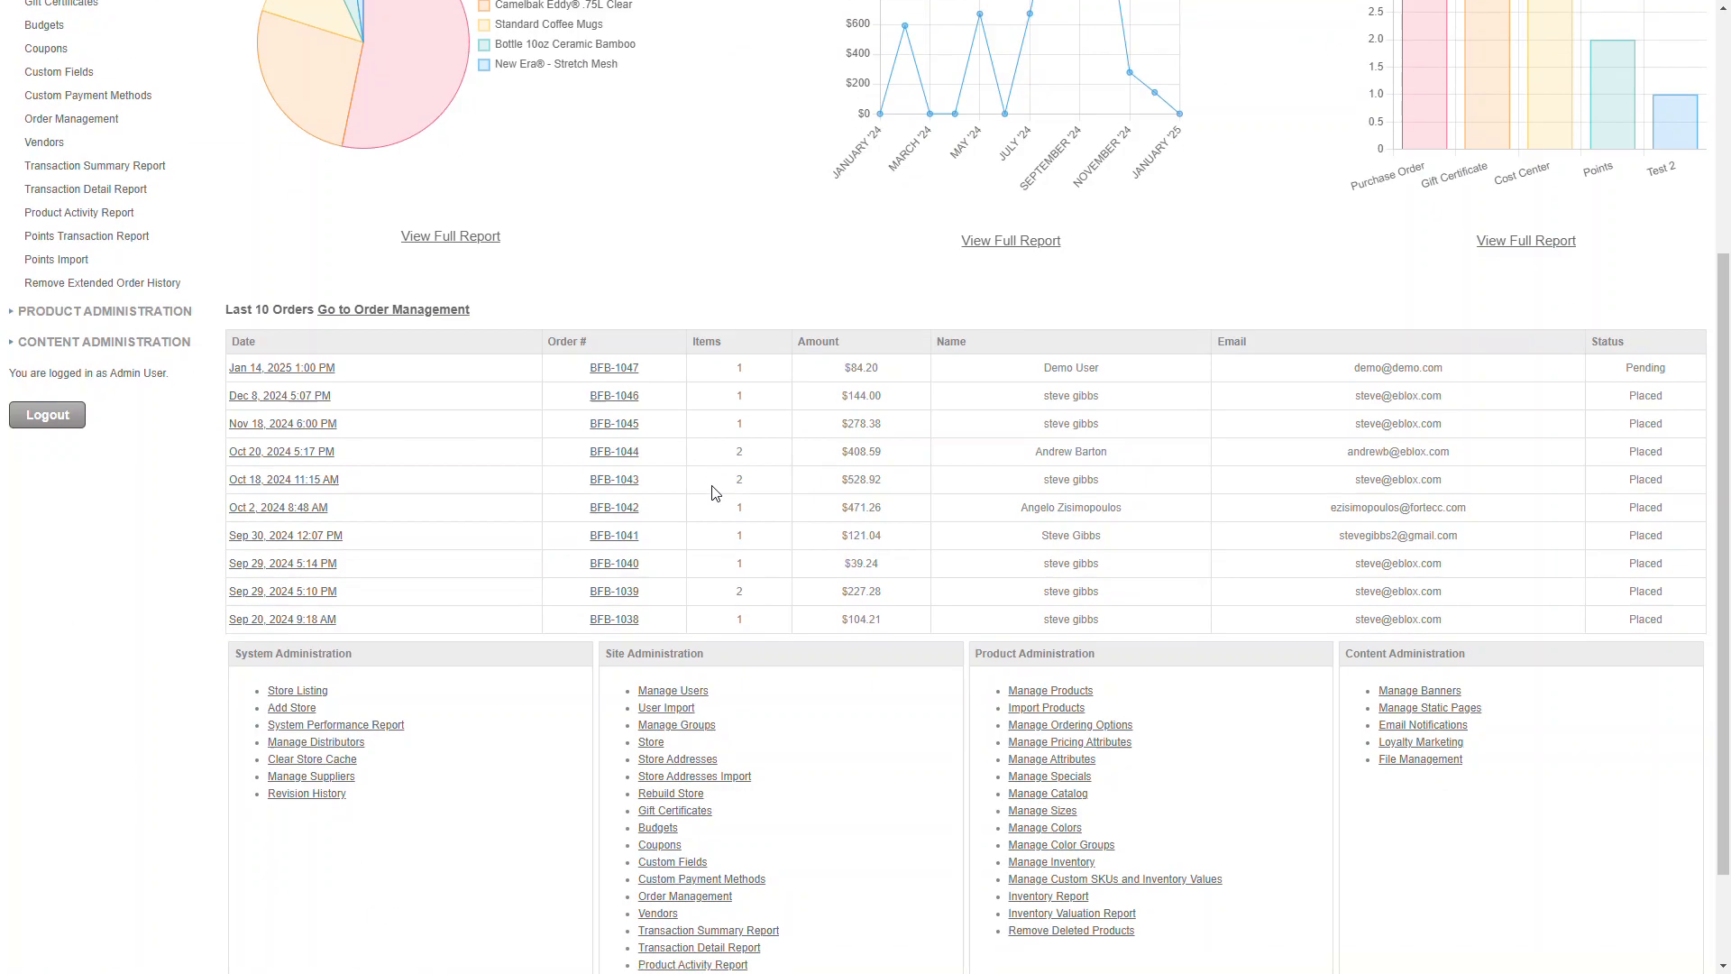
Open the account of the user with the Approver role, keep Approver enabled under its administrative roles, and save it
left_click(669, 563)
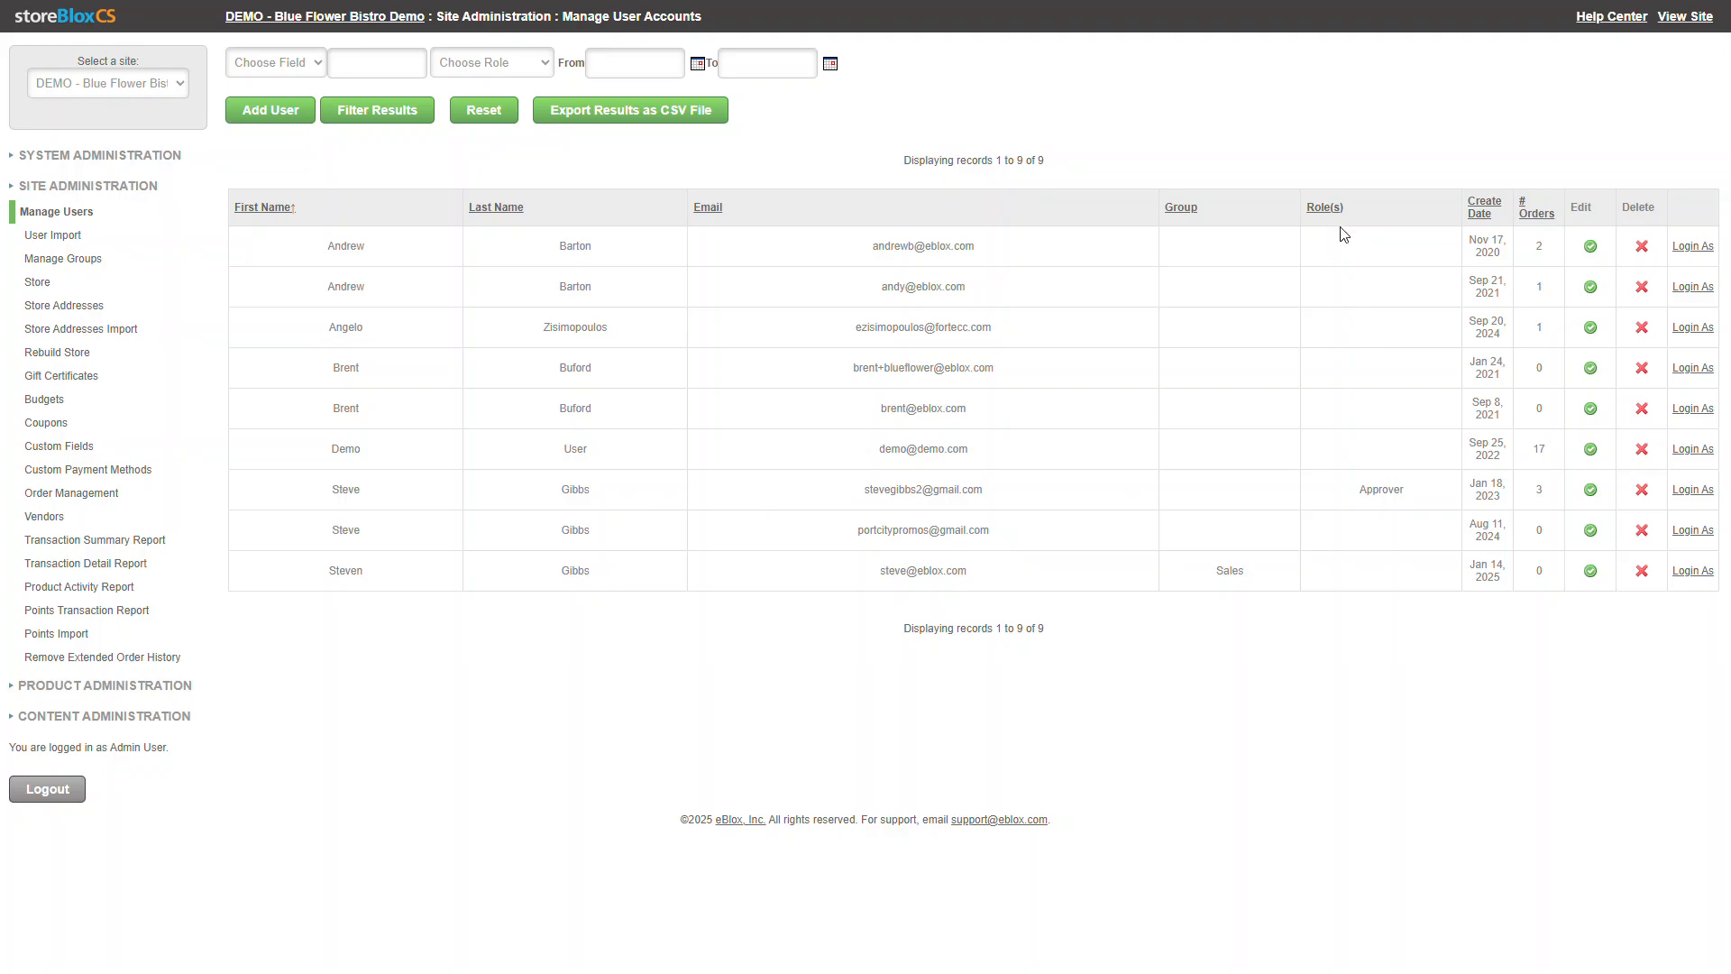
left_click_drag(1360, 491, 1415, 482)
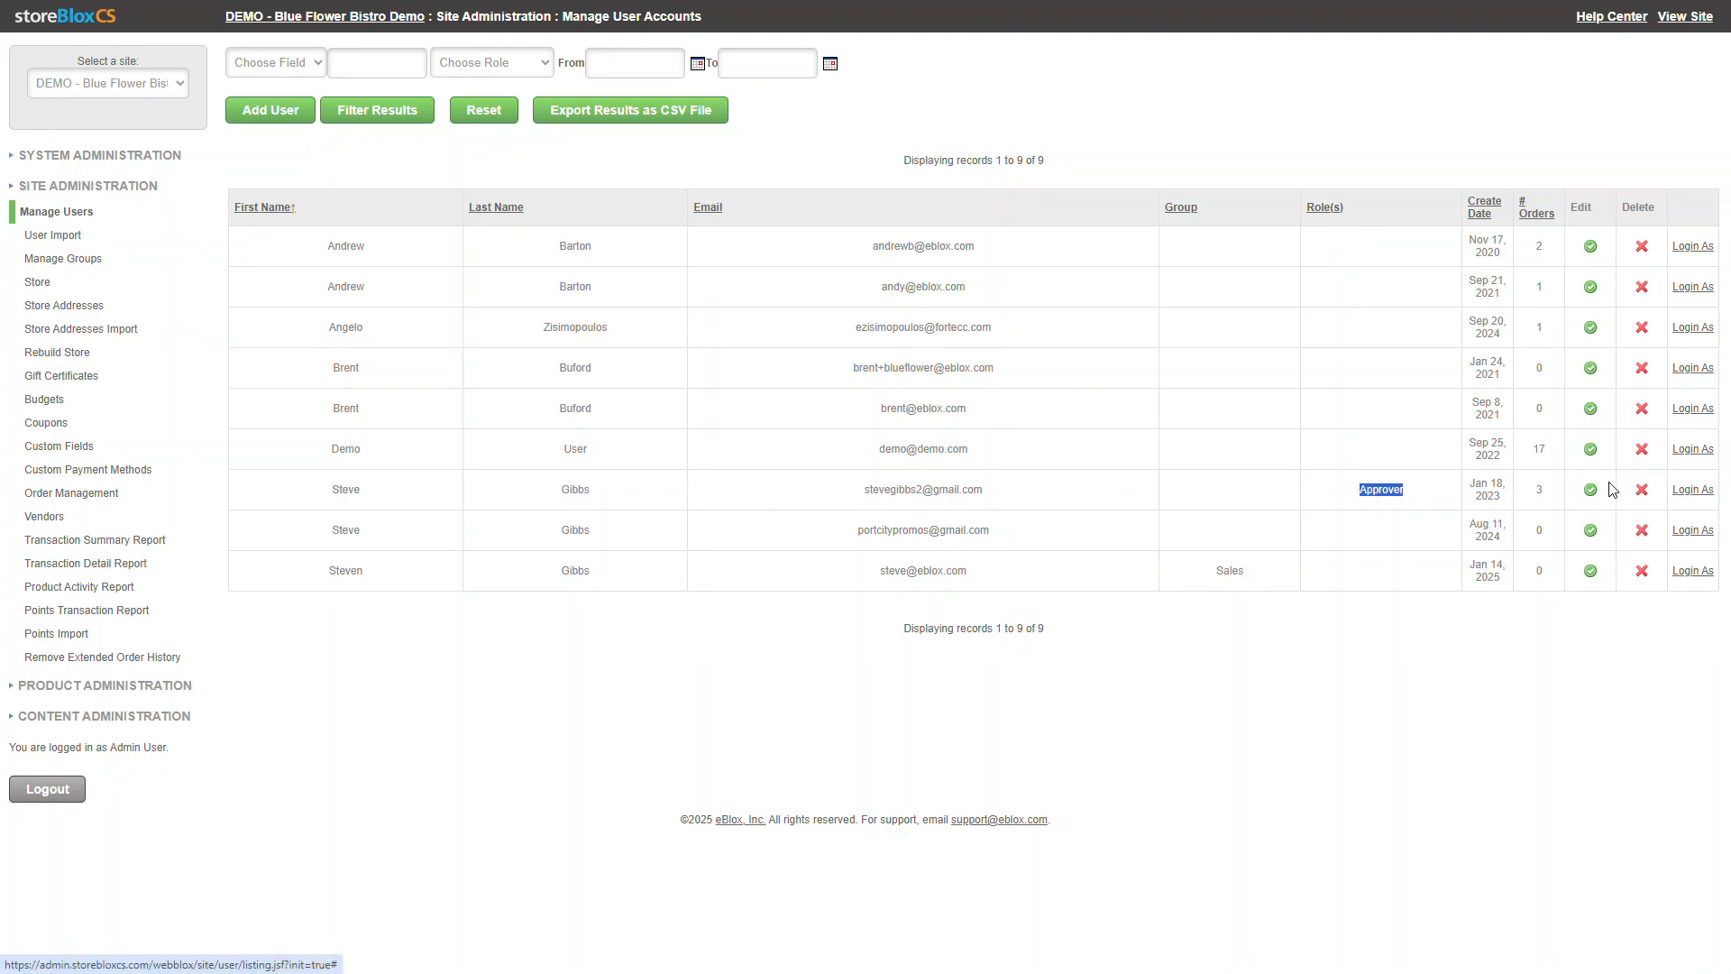
scroll(343, 532, "down", 10)
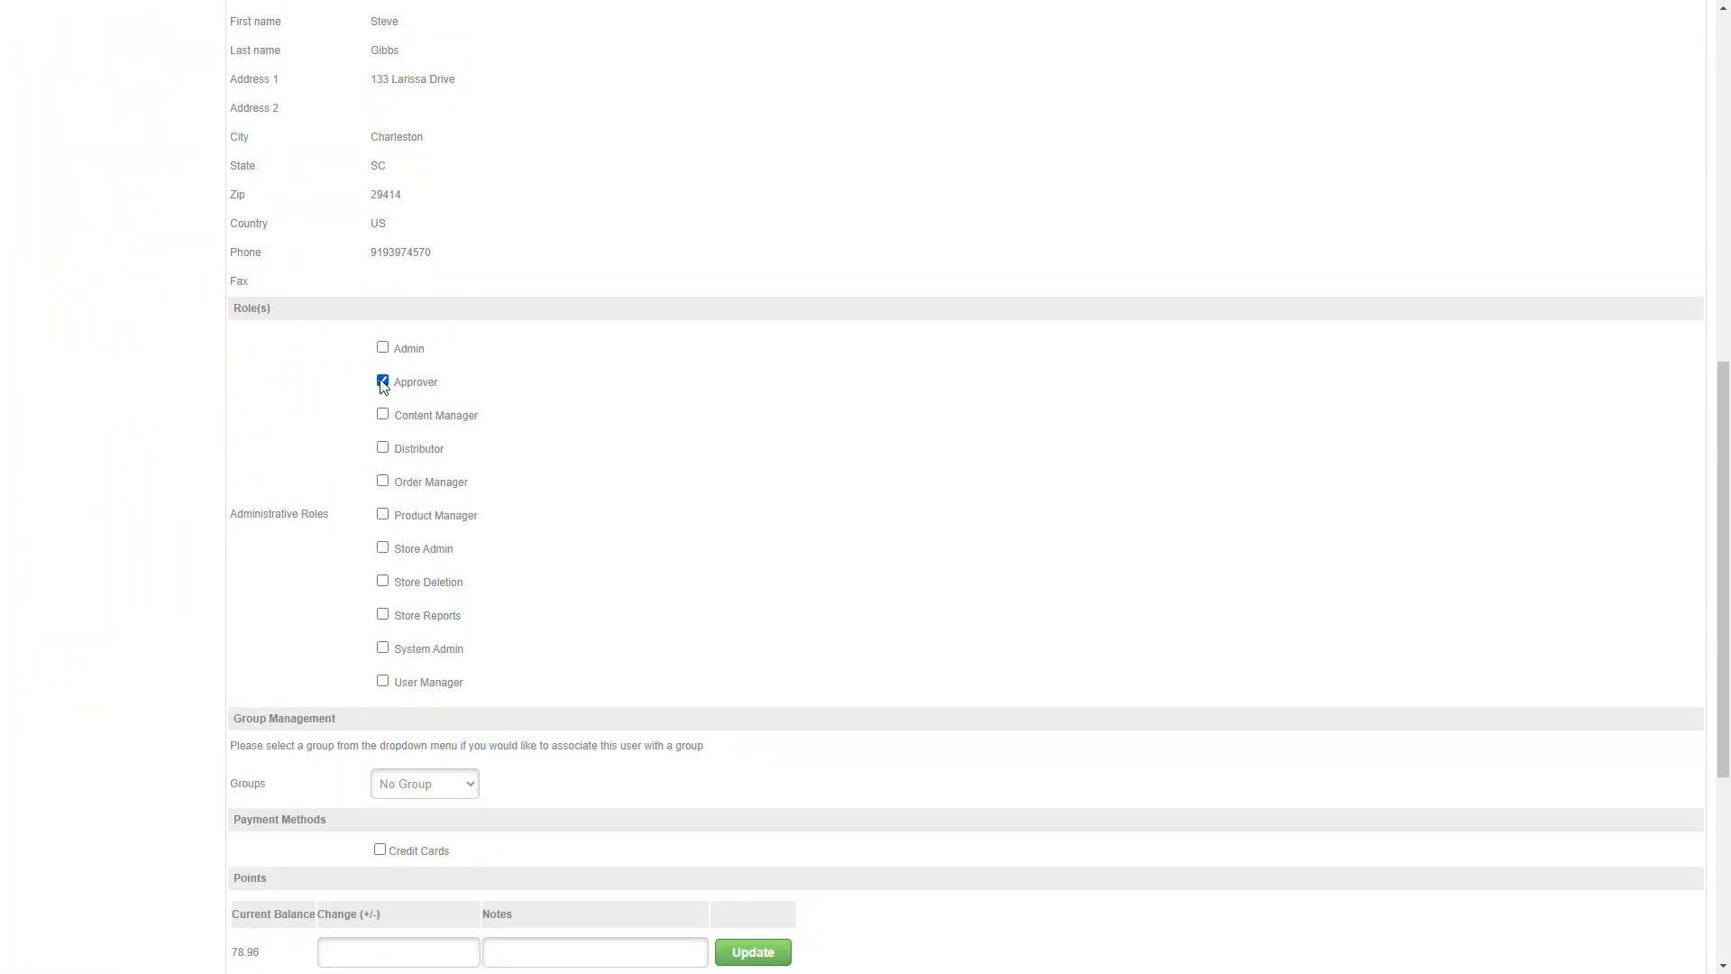
left_click(382, 381)
left_click(383, 380)
scroll(571, 577, "down", 5)
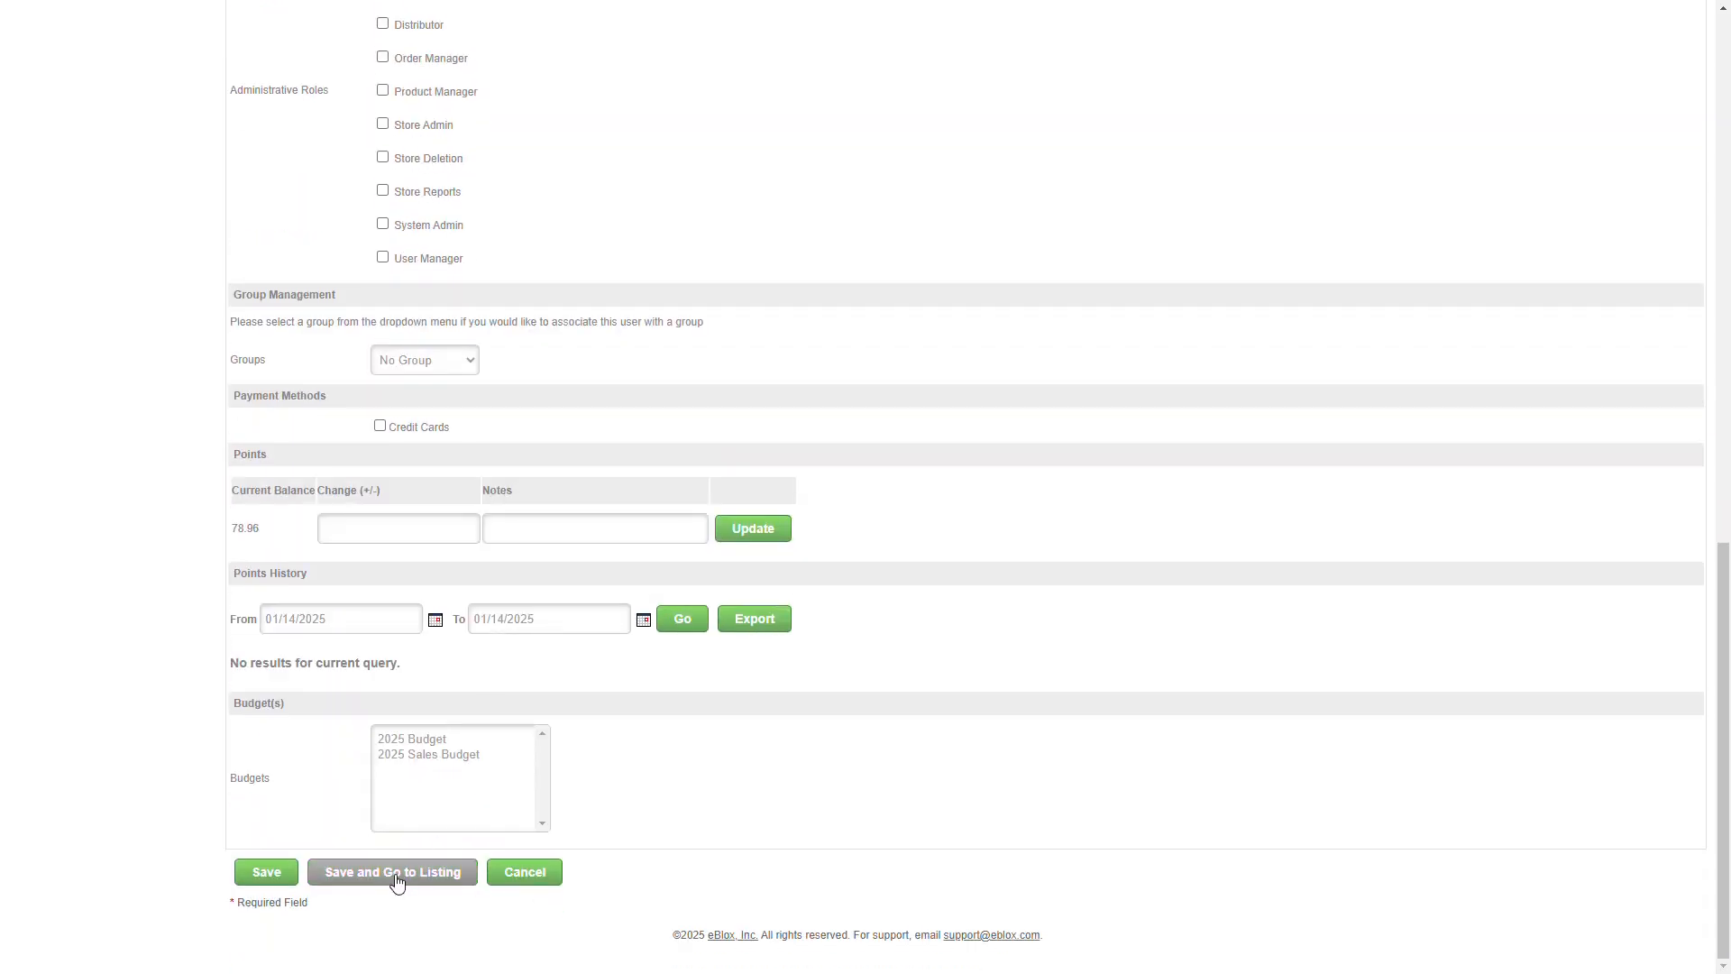
left_click(396, 882)
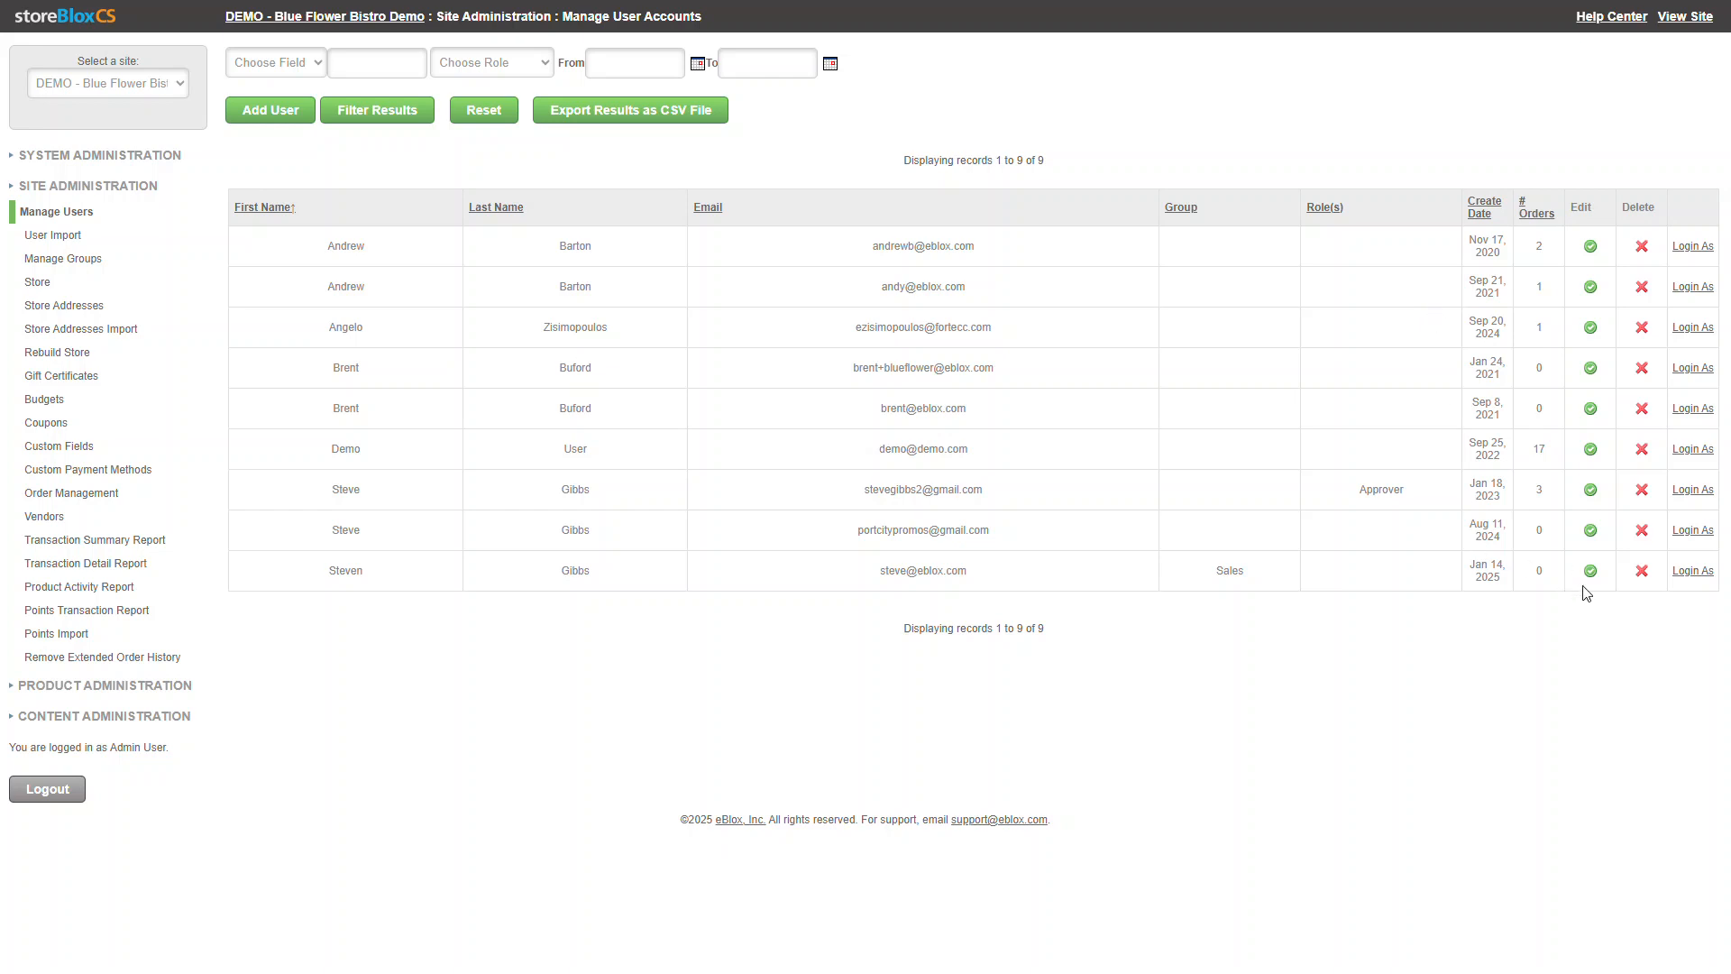
Open the Demo User account and view the available choices for its individual approver
left_click(1591, 449)
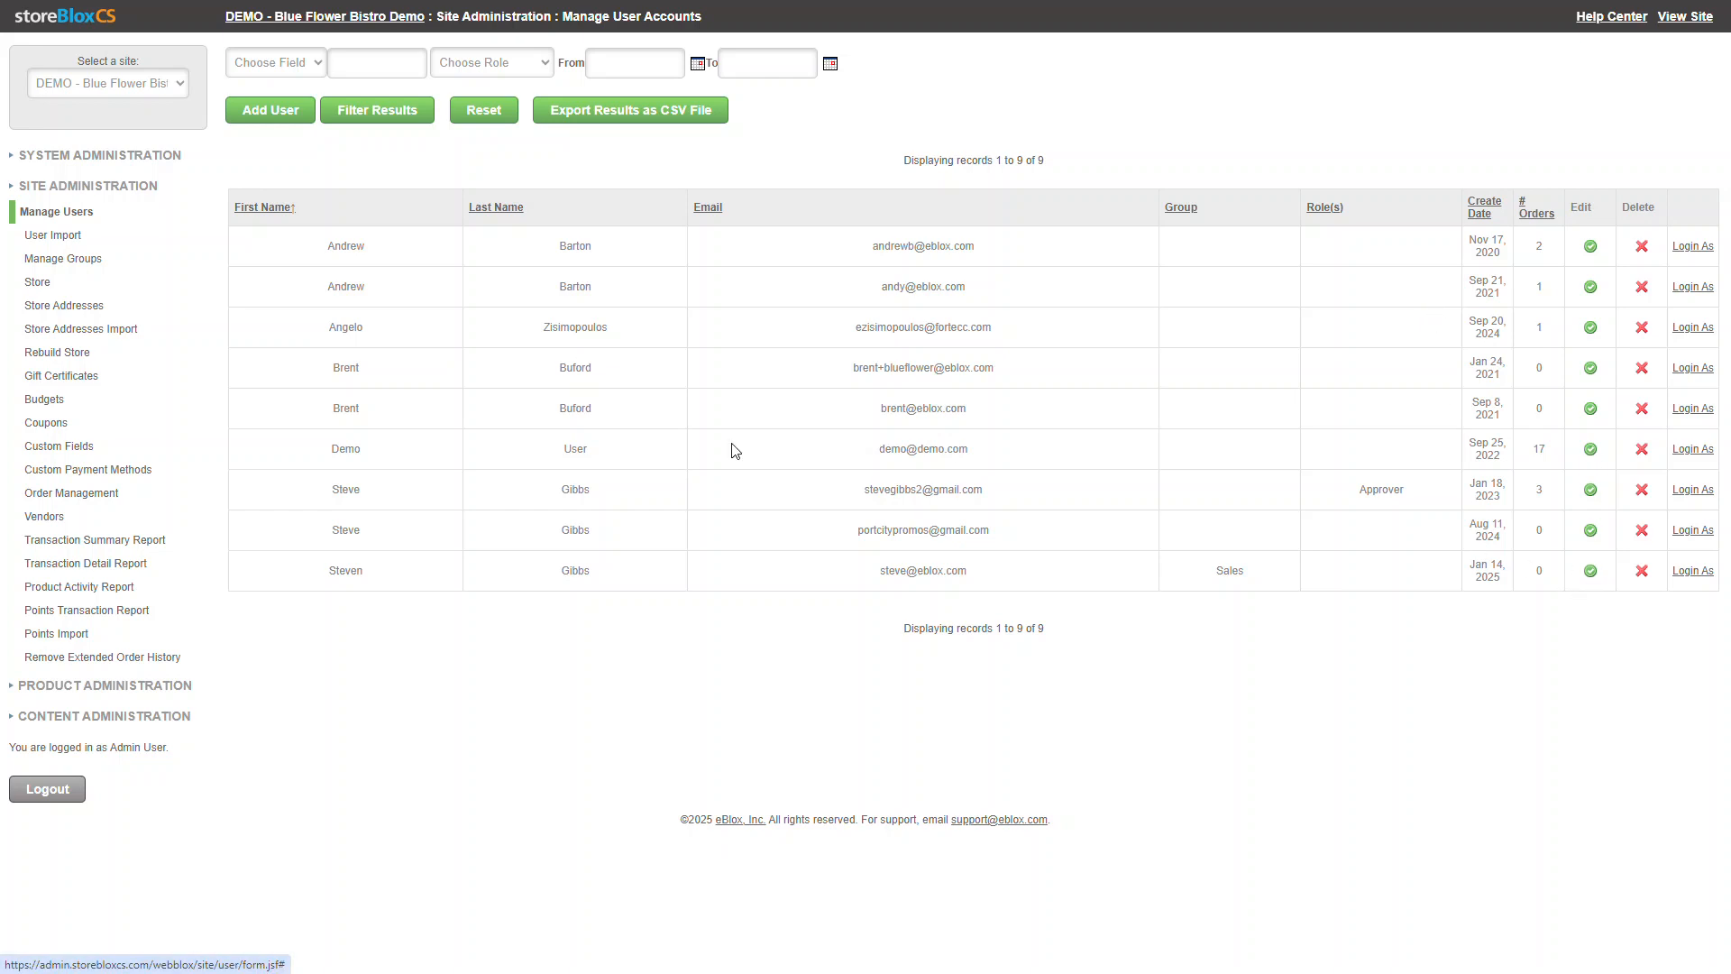
left_click(394, 281)
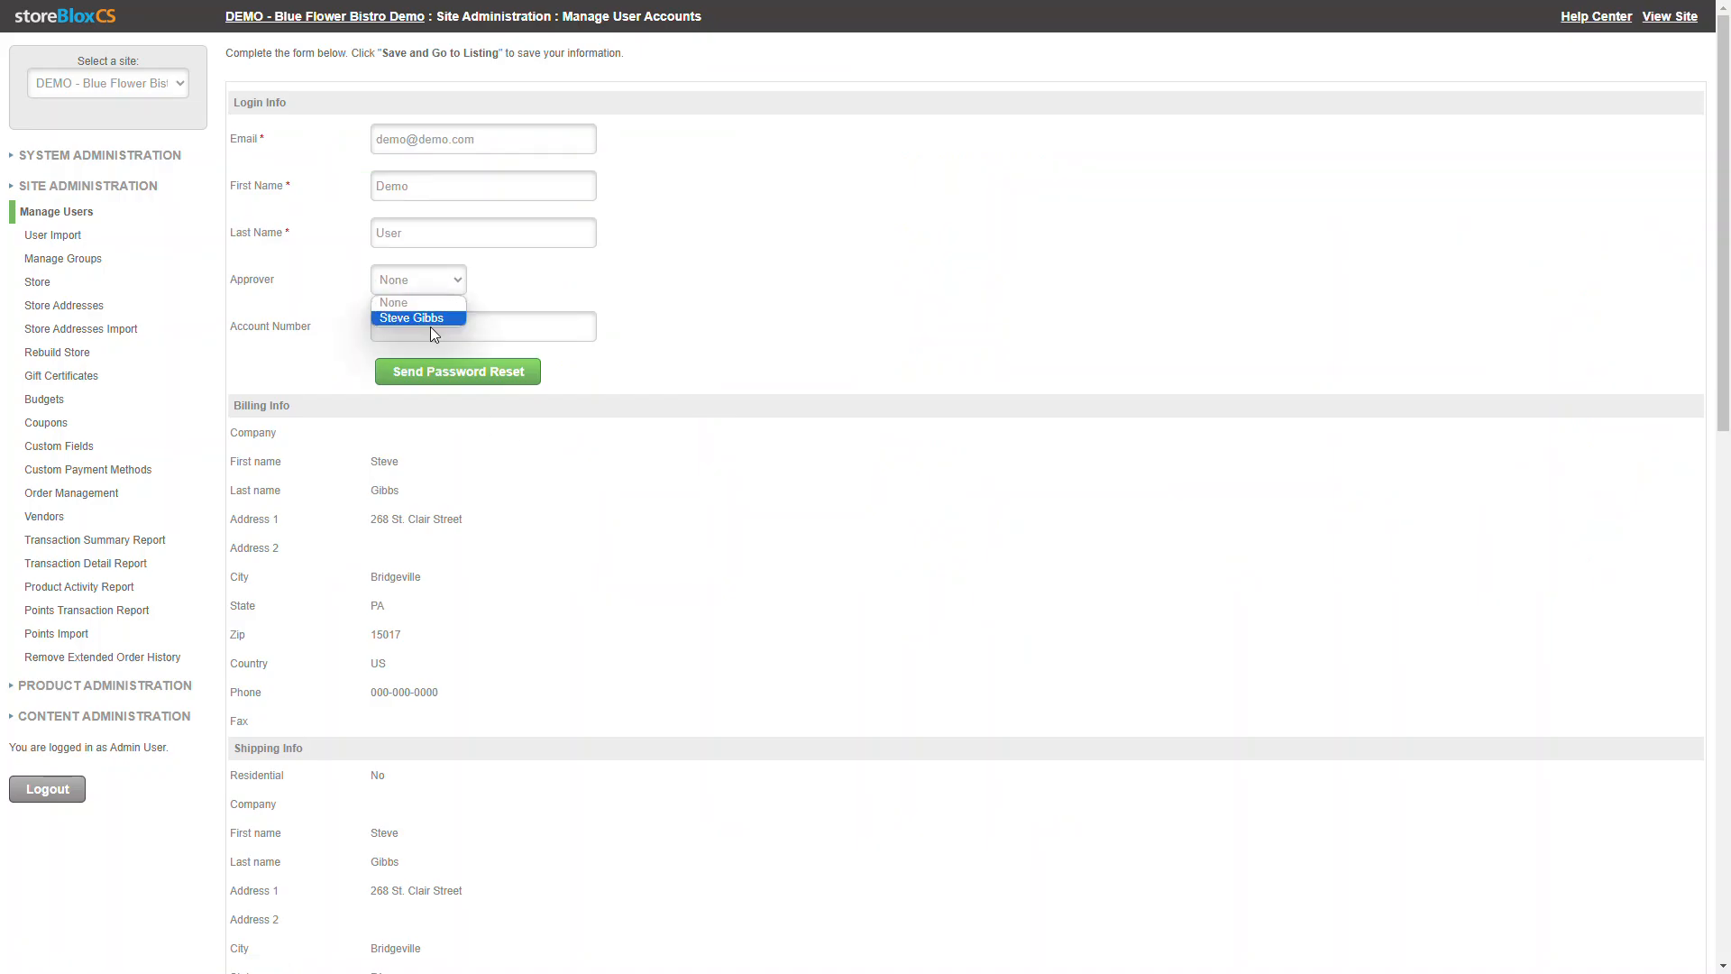
left_click(946, 280)
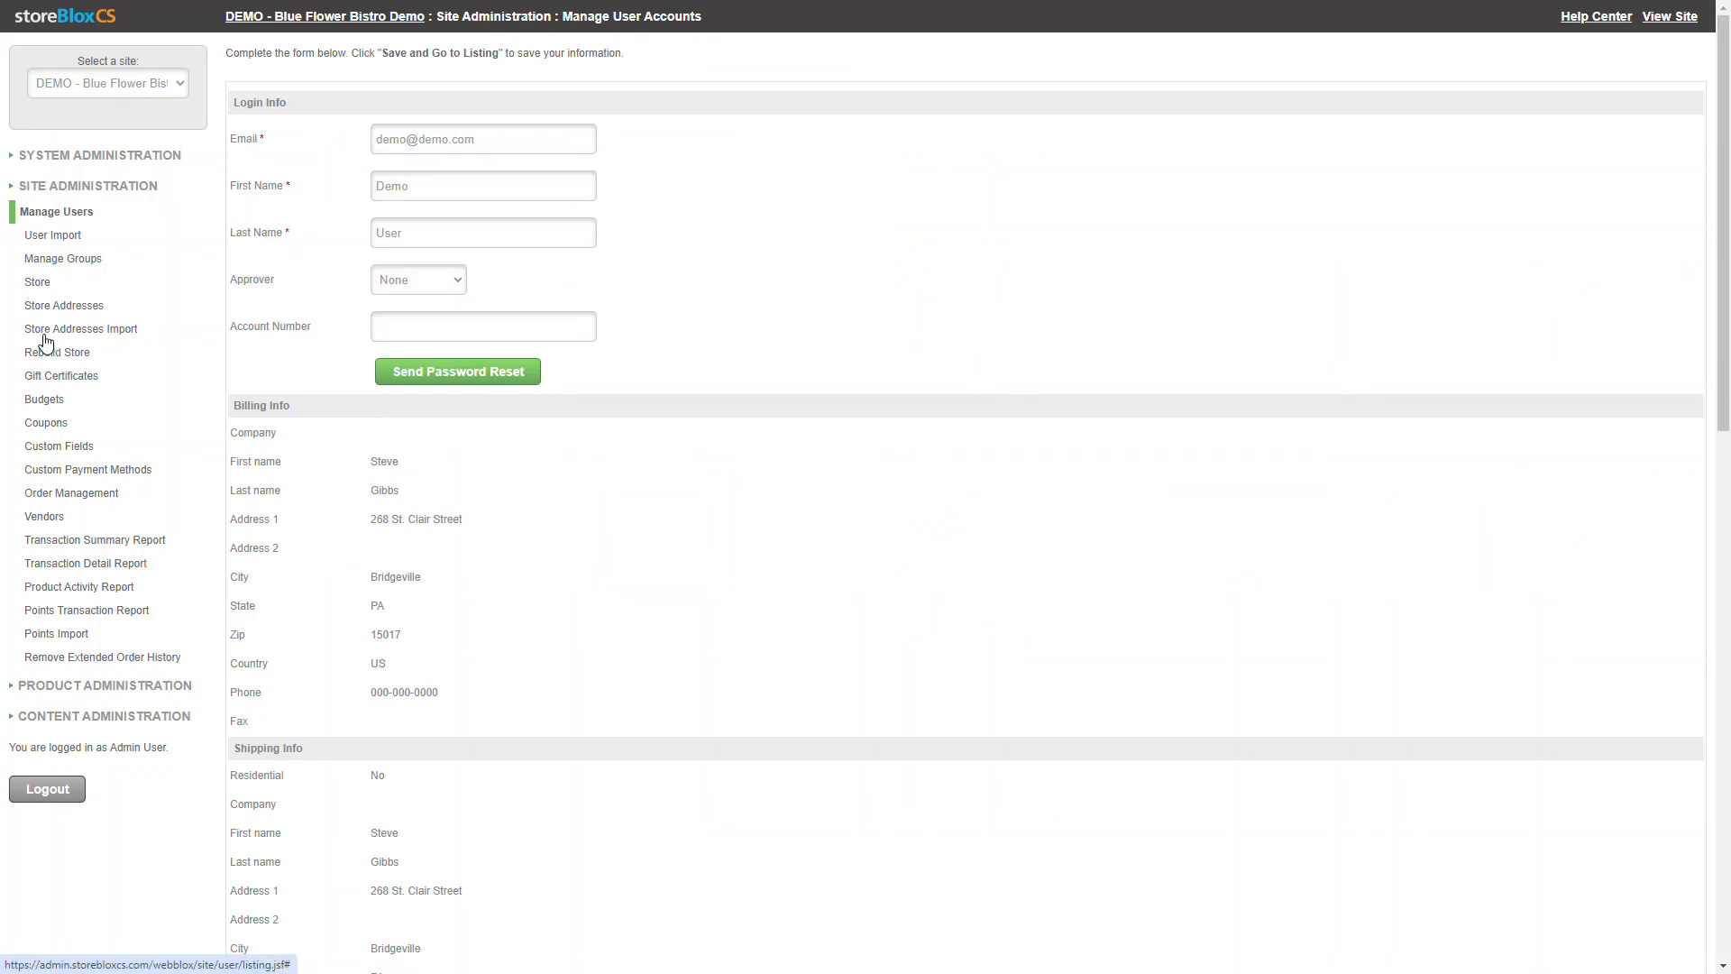
Assign the listed approver user as group approver of the Marketing group and save the group
left_click(59, 260)
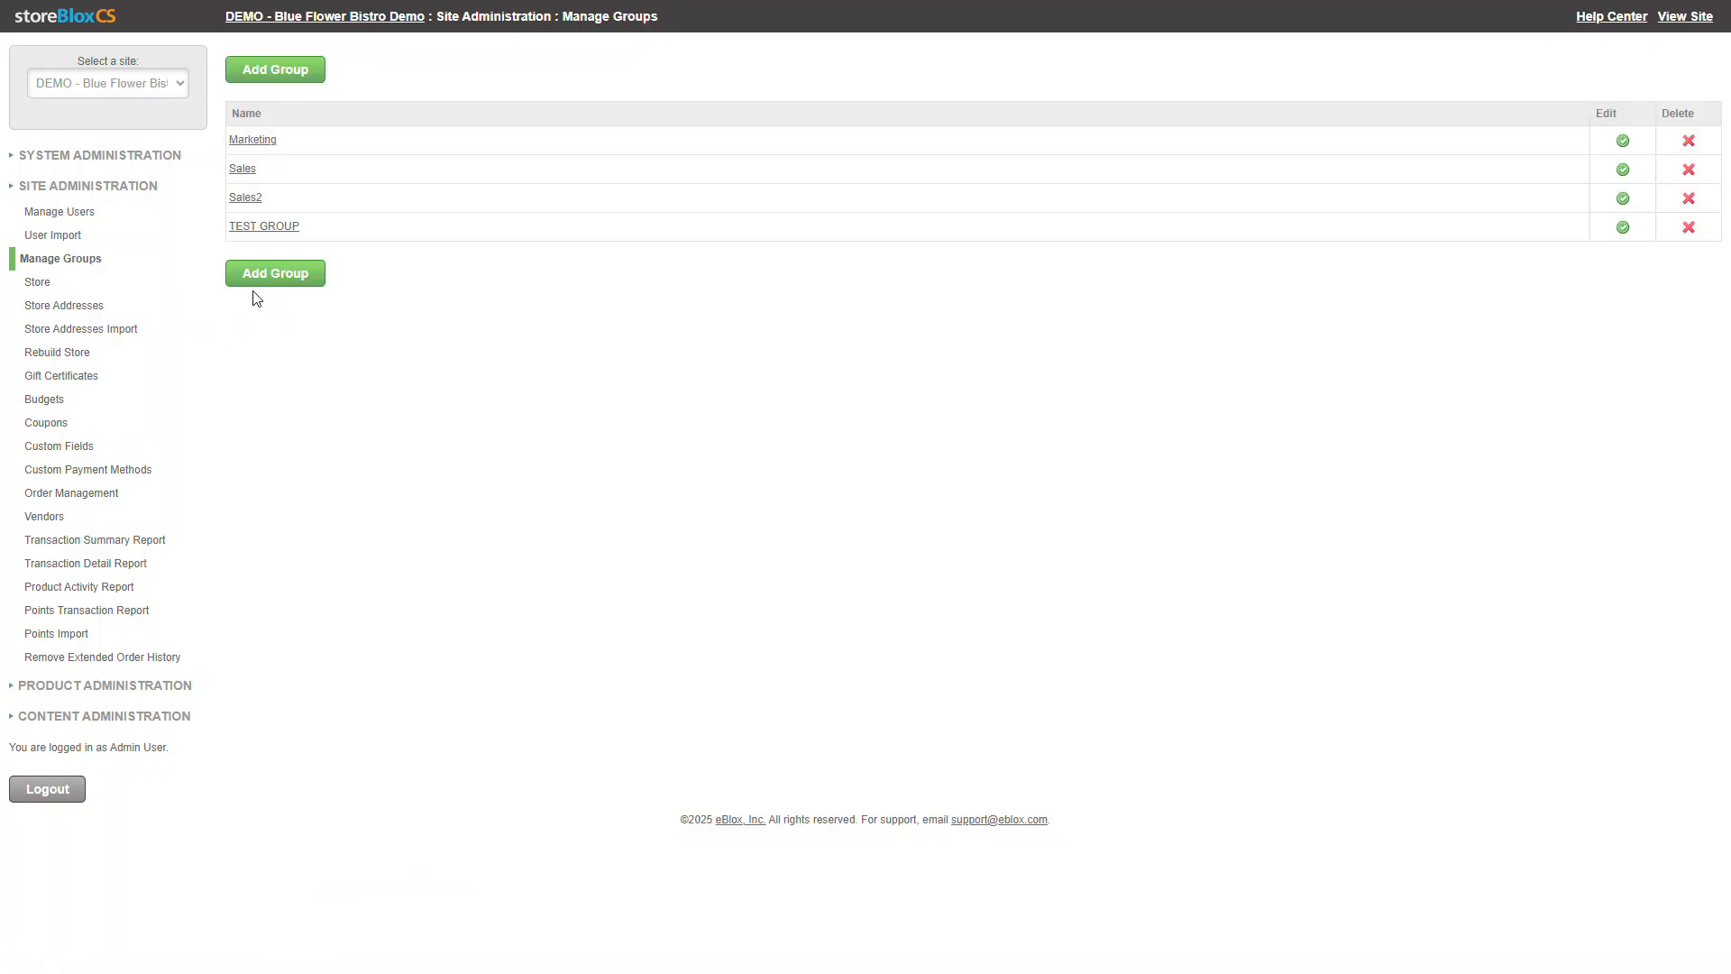
left_click(251, 139)
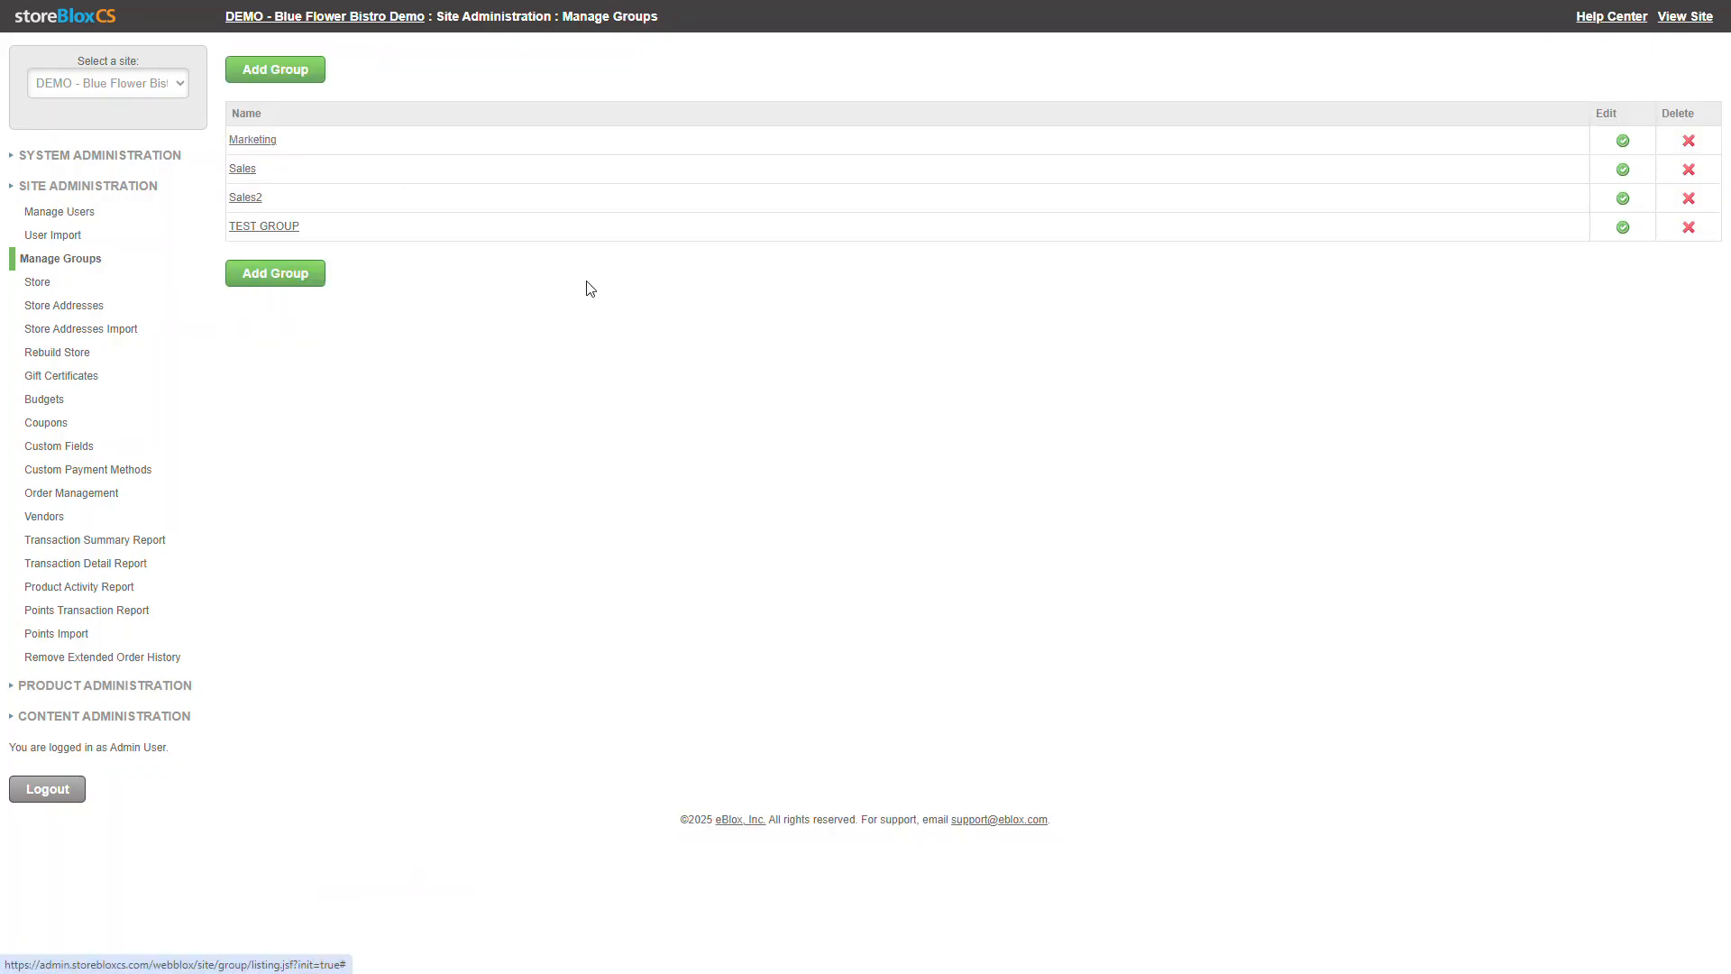
scroll(720, 441, "down", 1)
left_click(411, 515)
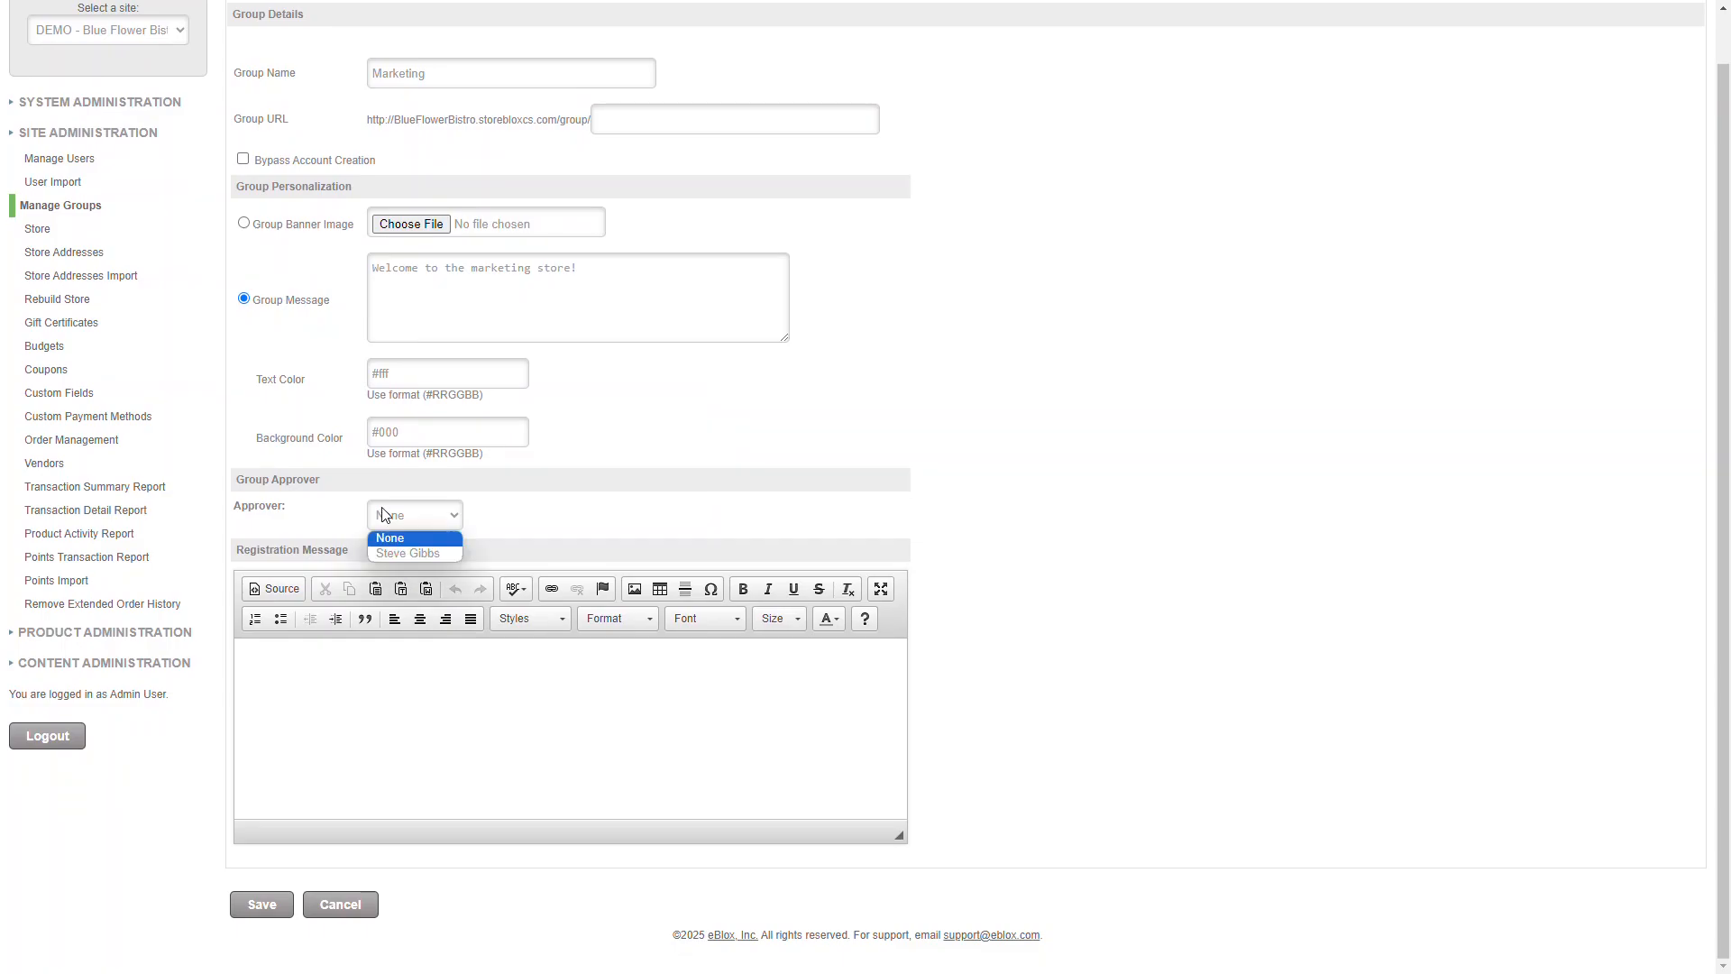
left_click(409, 553)
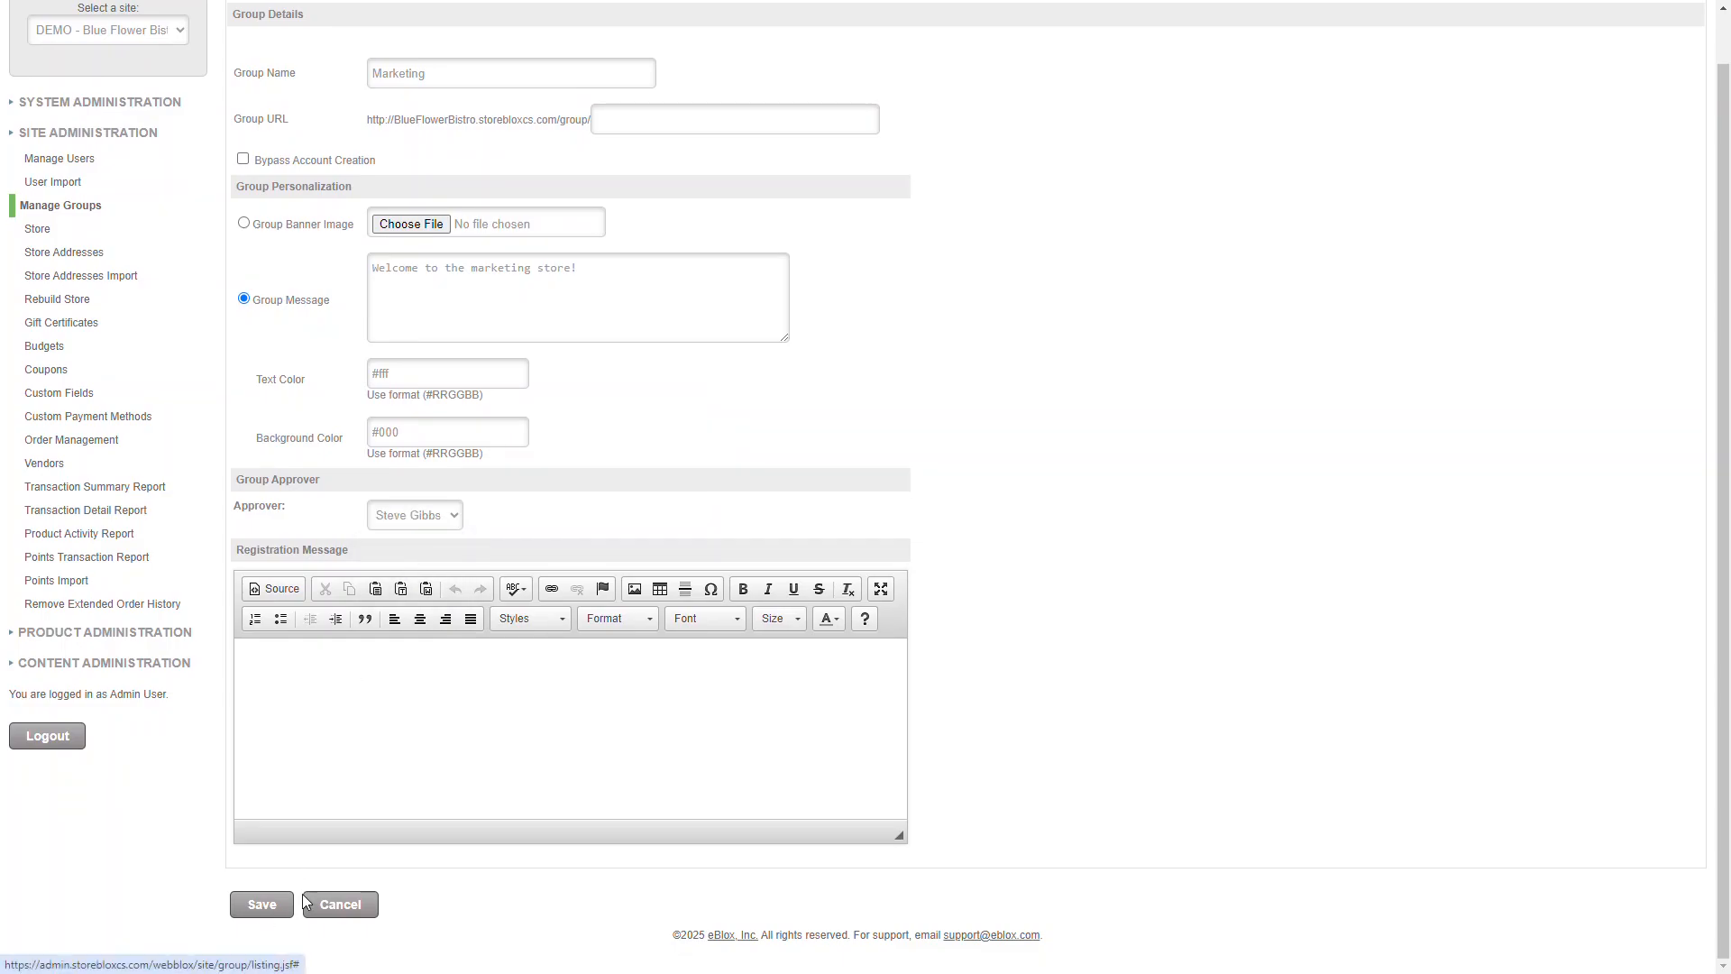
left_click(262, 906)
Open the store's payment settings and view the choices for the store-wide payment approver
left_click(37, 281)
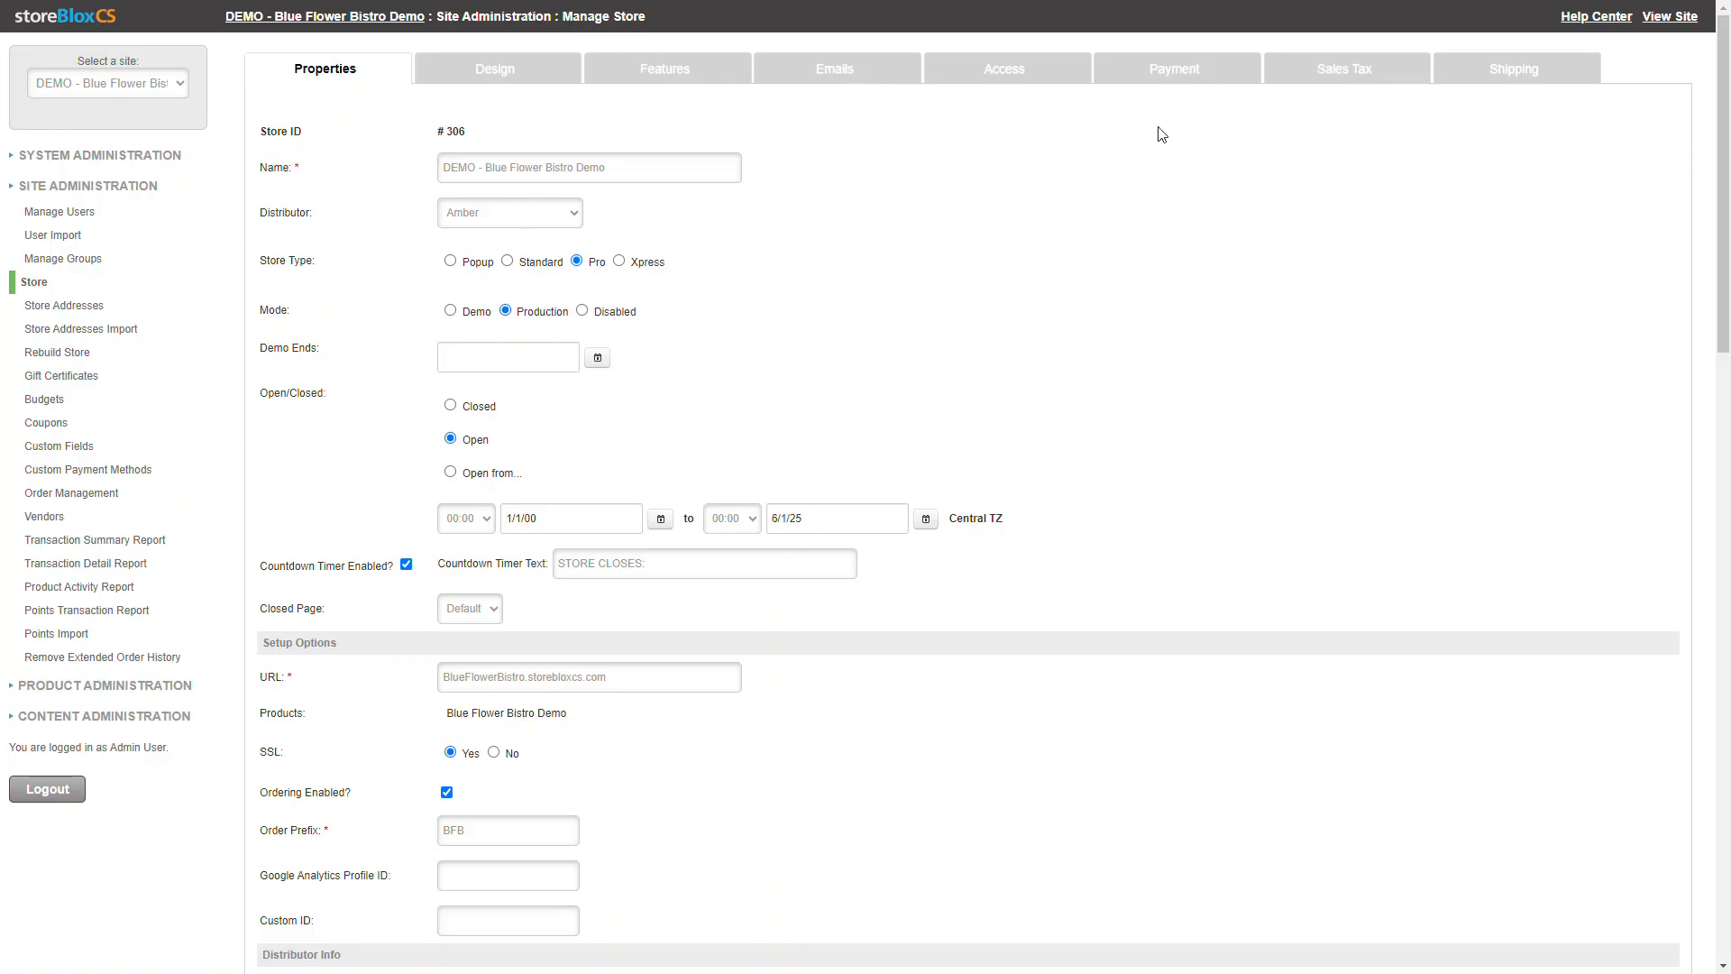
left_click(1191, 72)
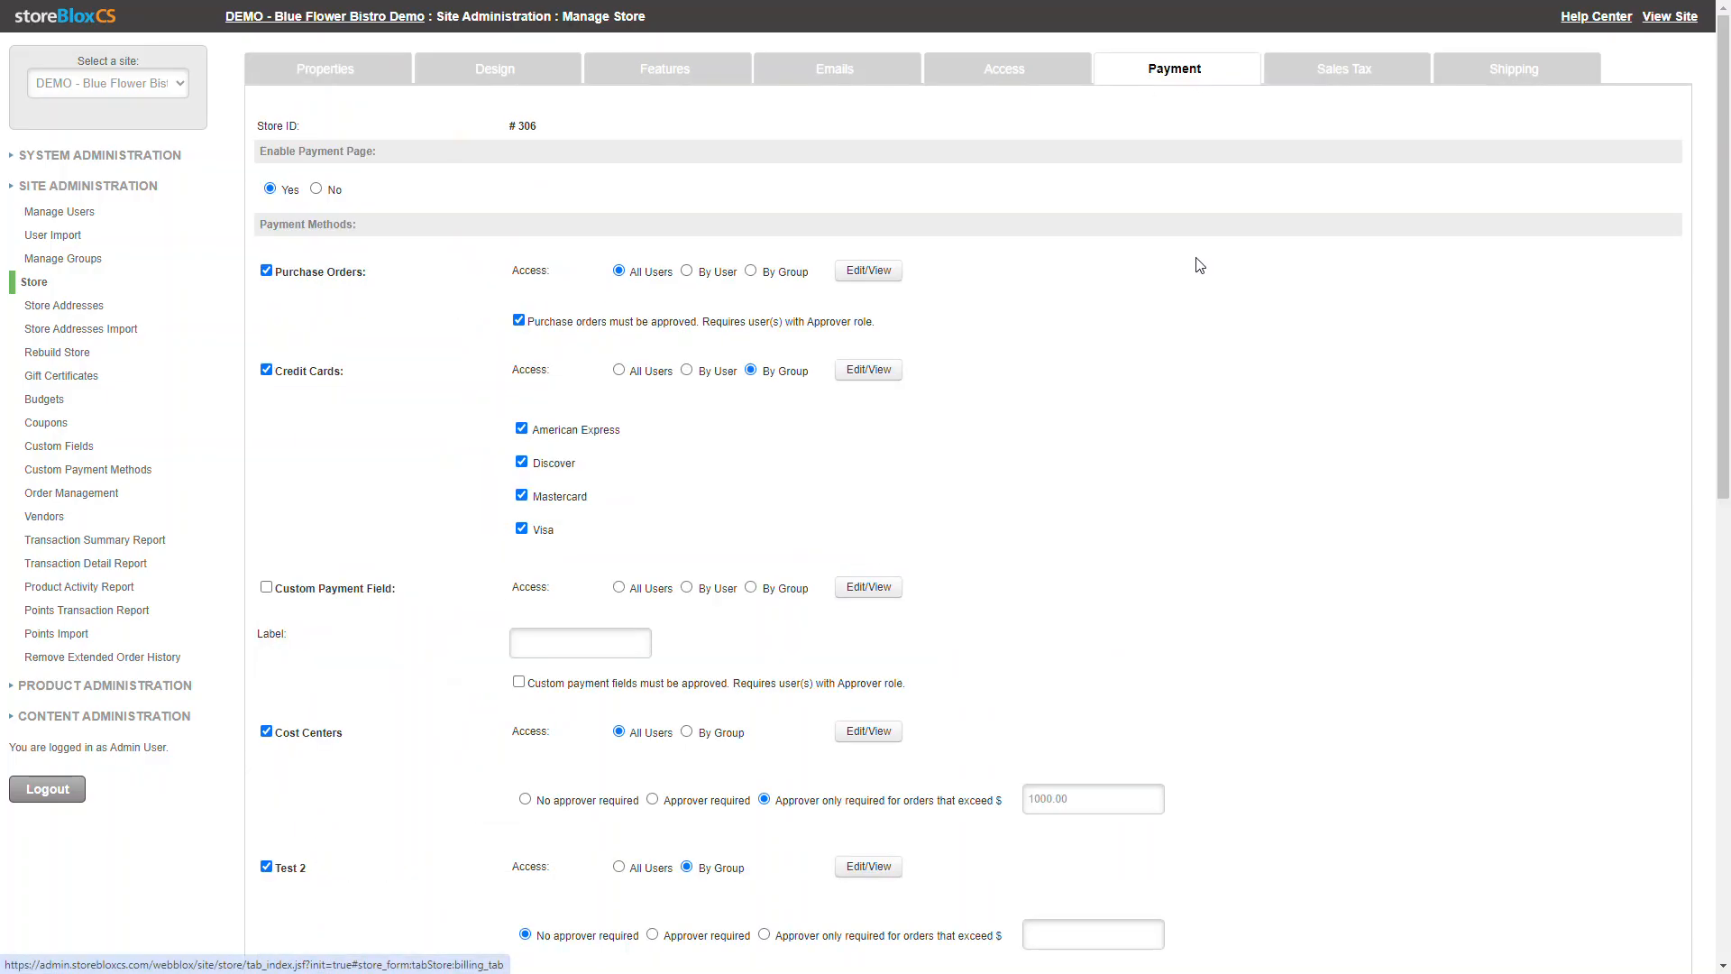
scroll(634, 466, "down", 6)
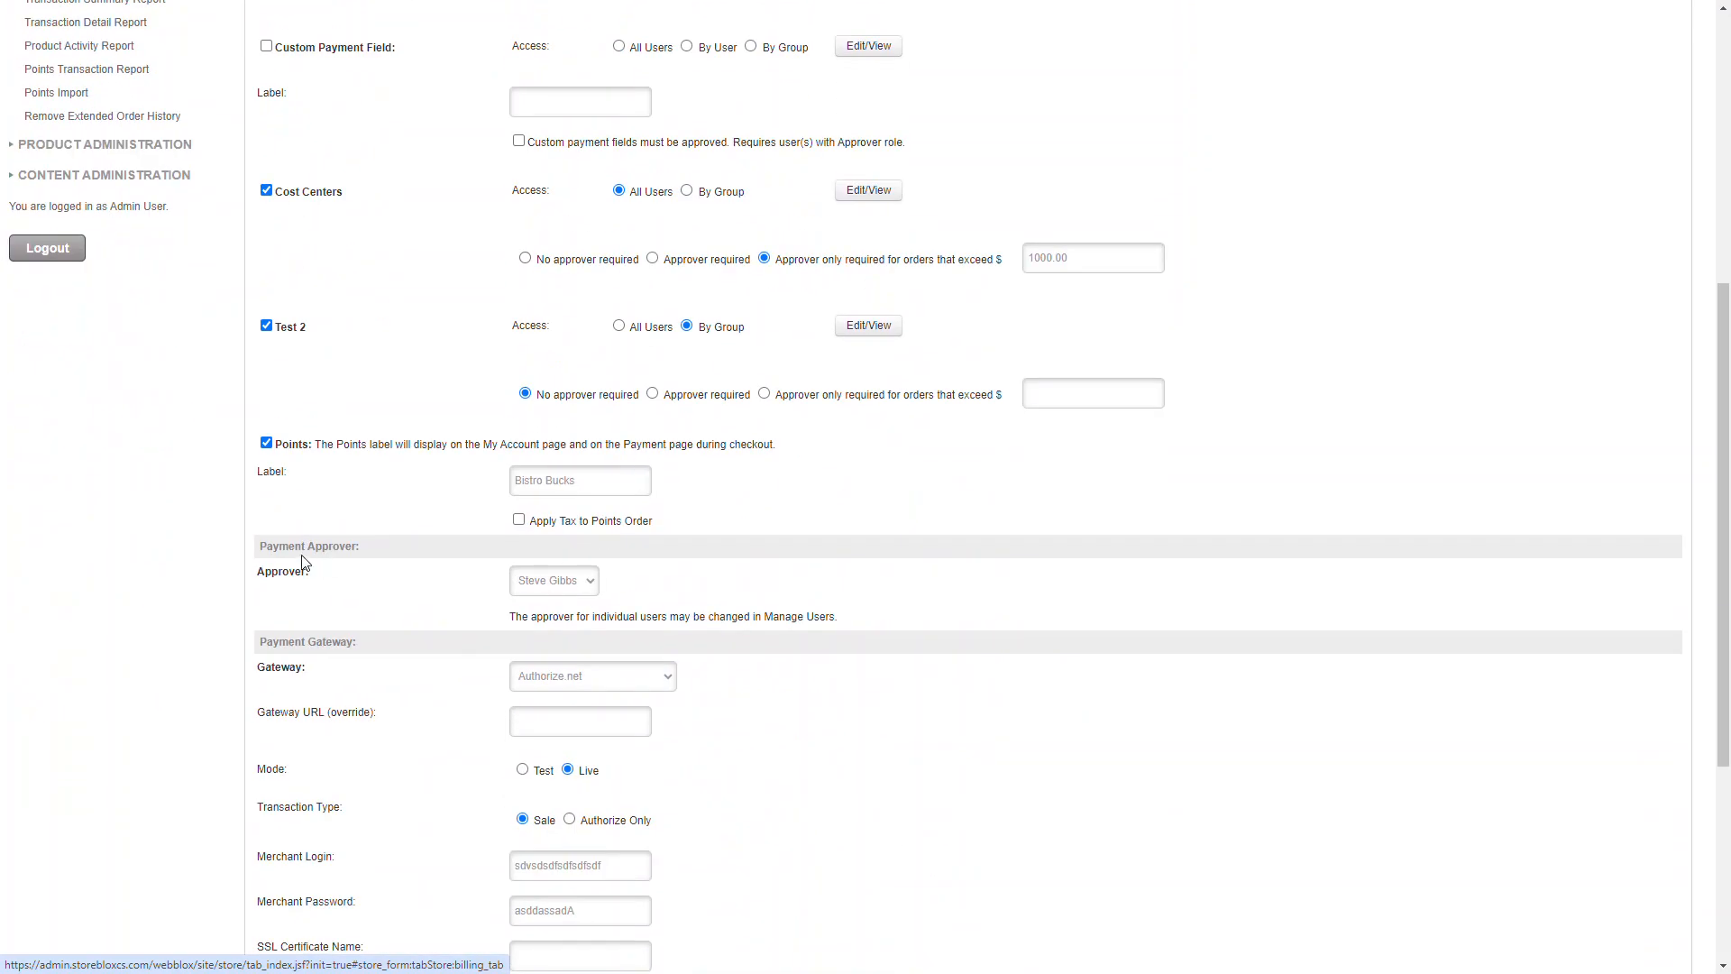
left_click_drag(363, 548, 267, 547)
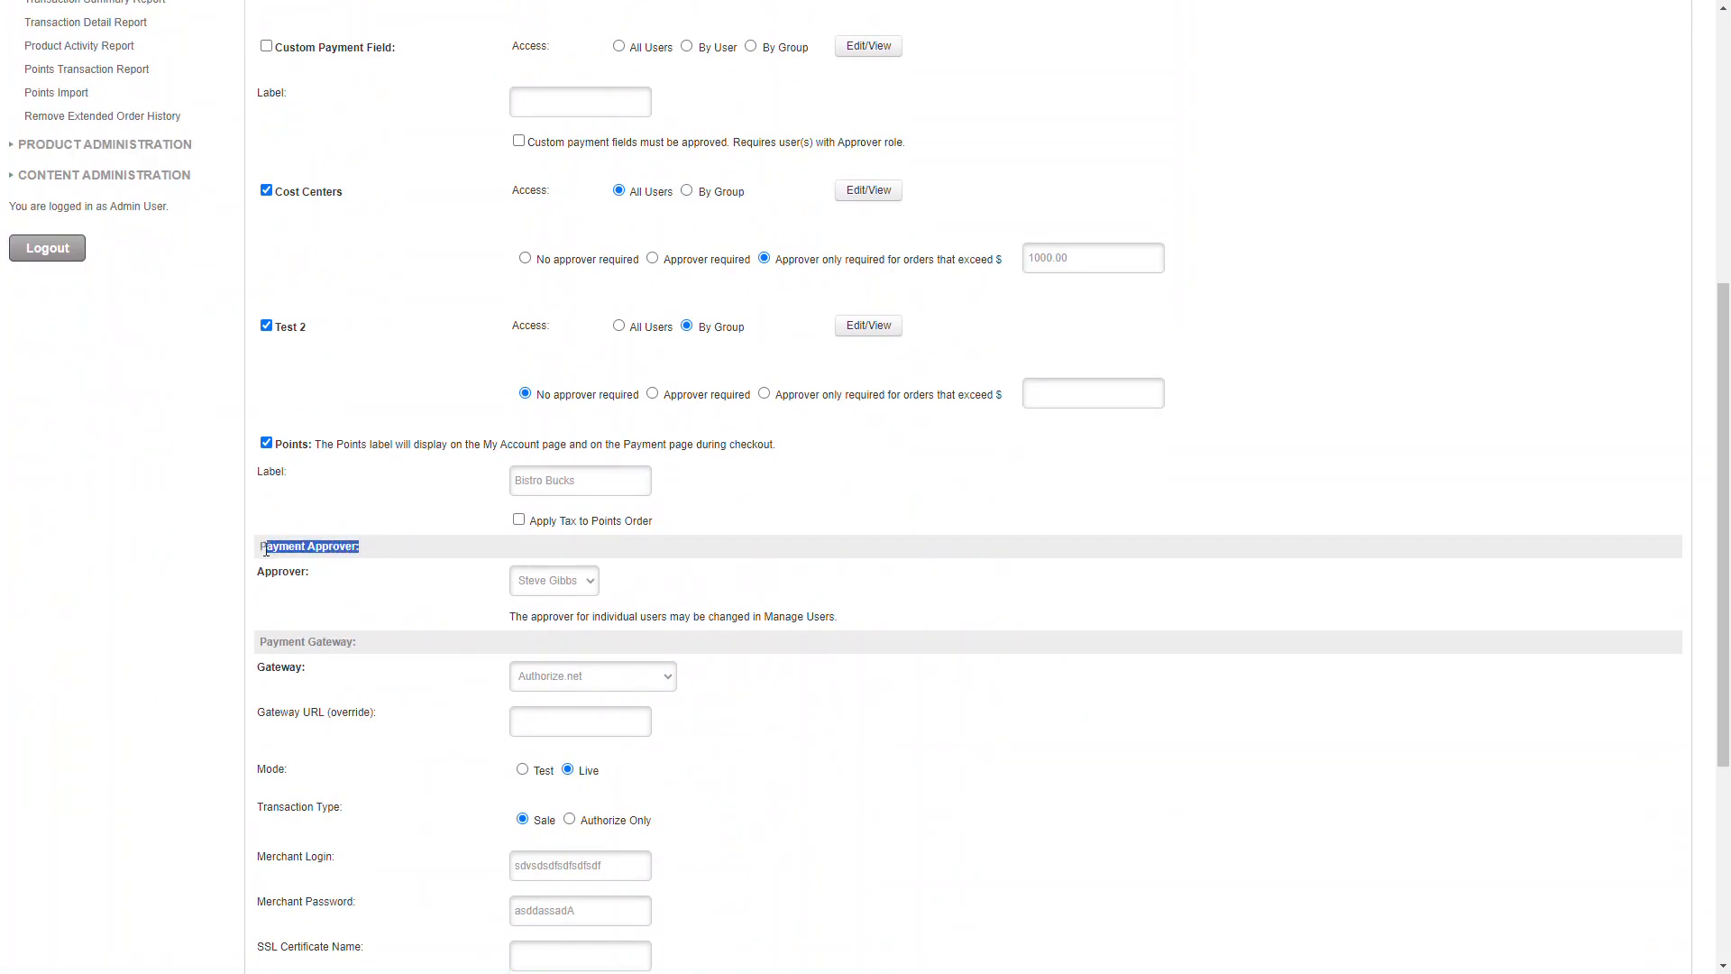
left_click(559, 580)
left_click(685, 589)
Review the approval requirement for purchase orders and the Cost Centers approver options, including the order amount threshold
scroll(686, 589, "up", 6)
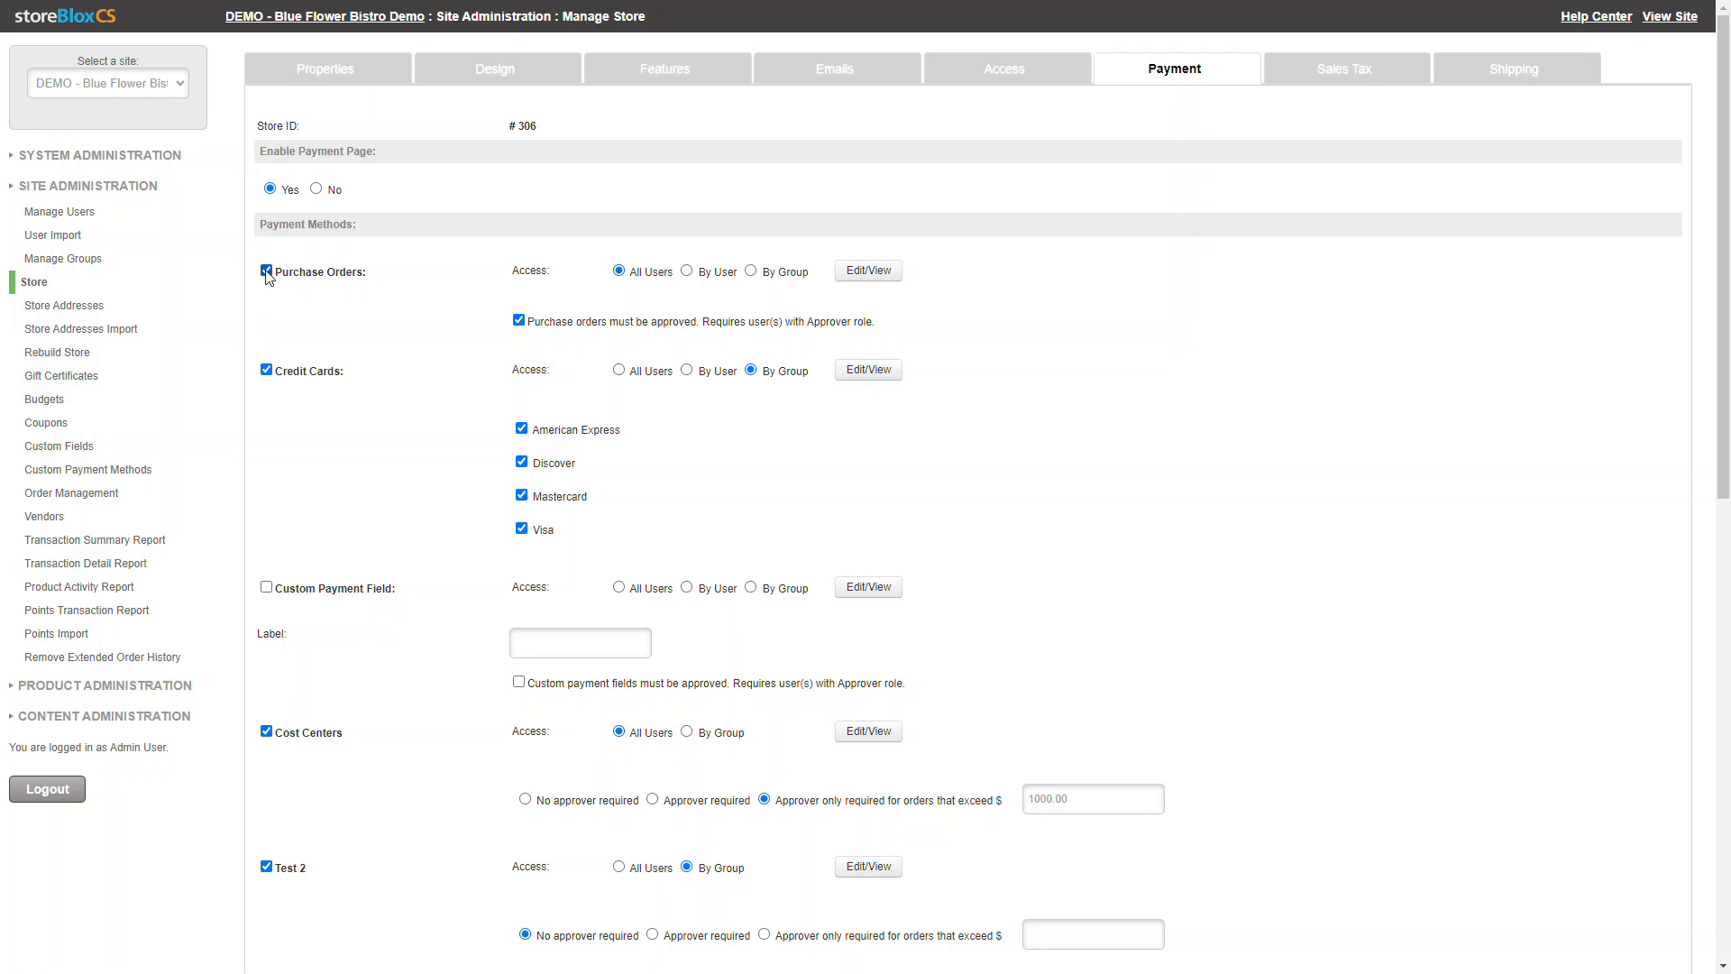
left_click_drag(951, 325, 494, 326)
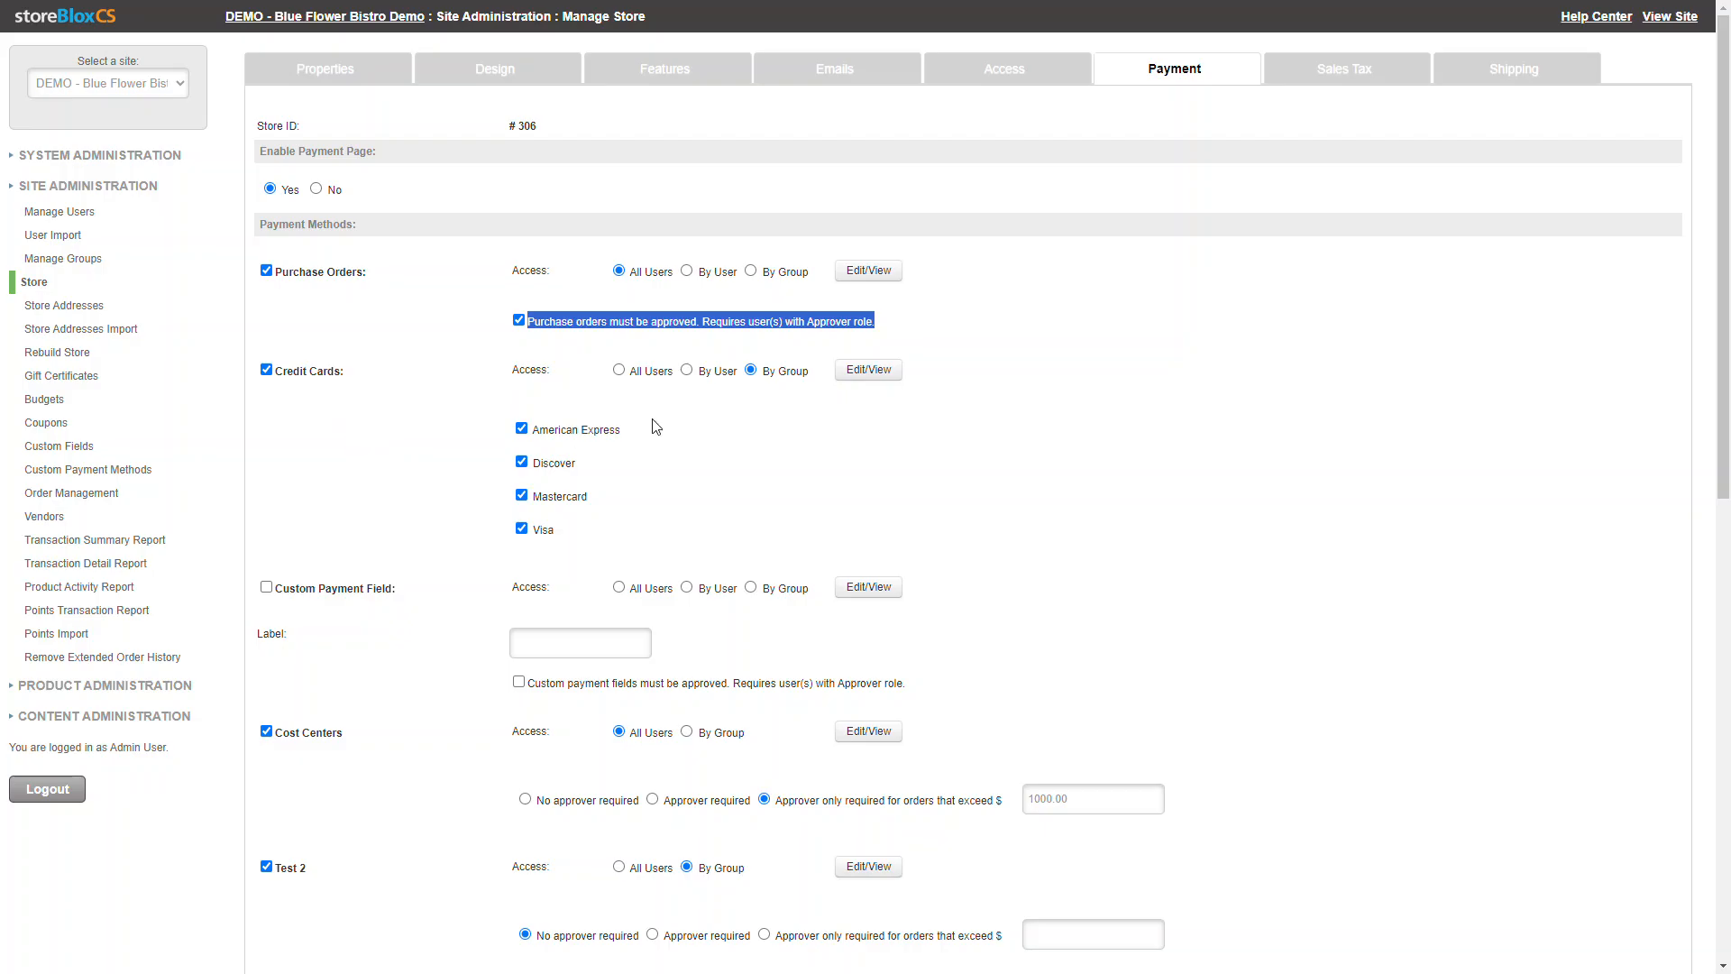
scroll(688, 429, "down", 3)
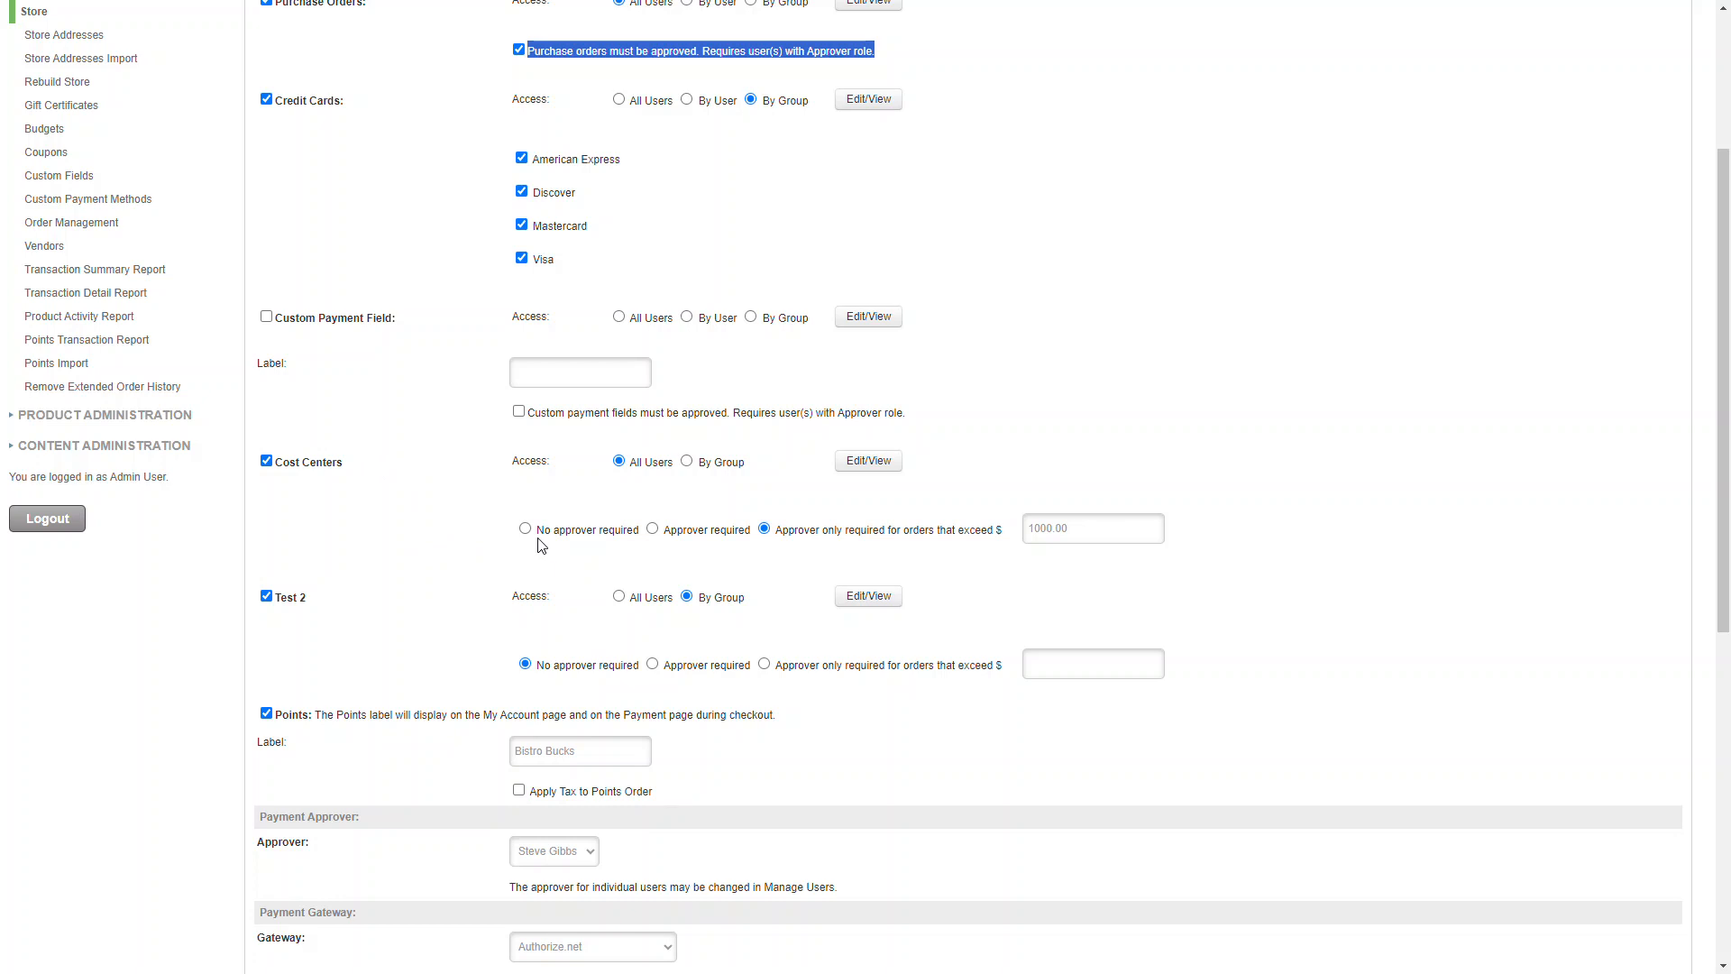
left_click(655, 532)
left_click(763, 531)
double_click(1076, 539)
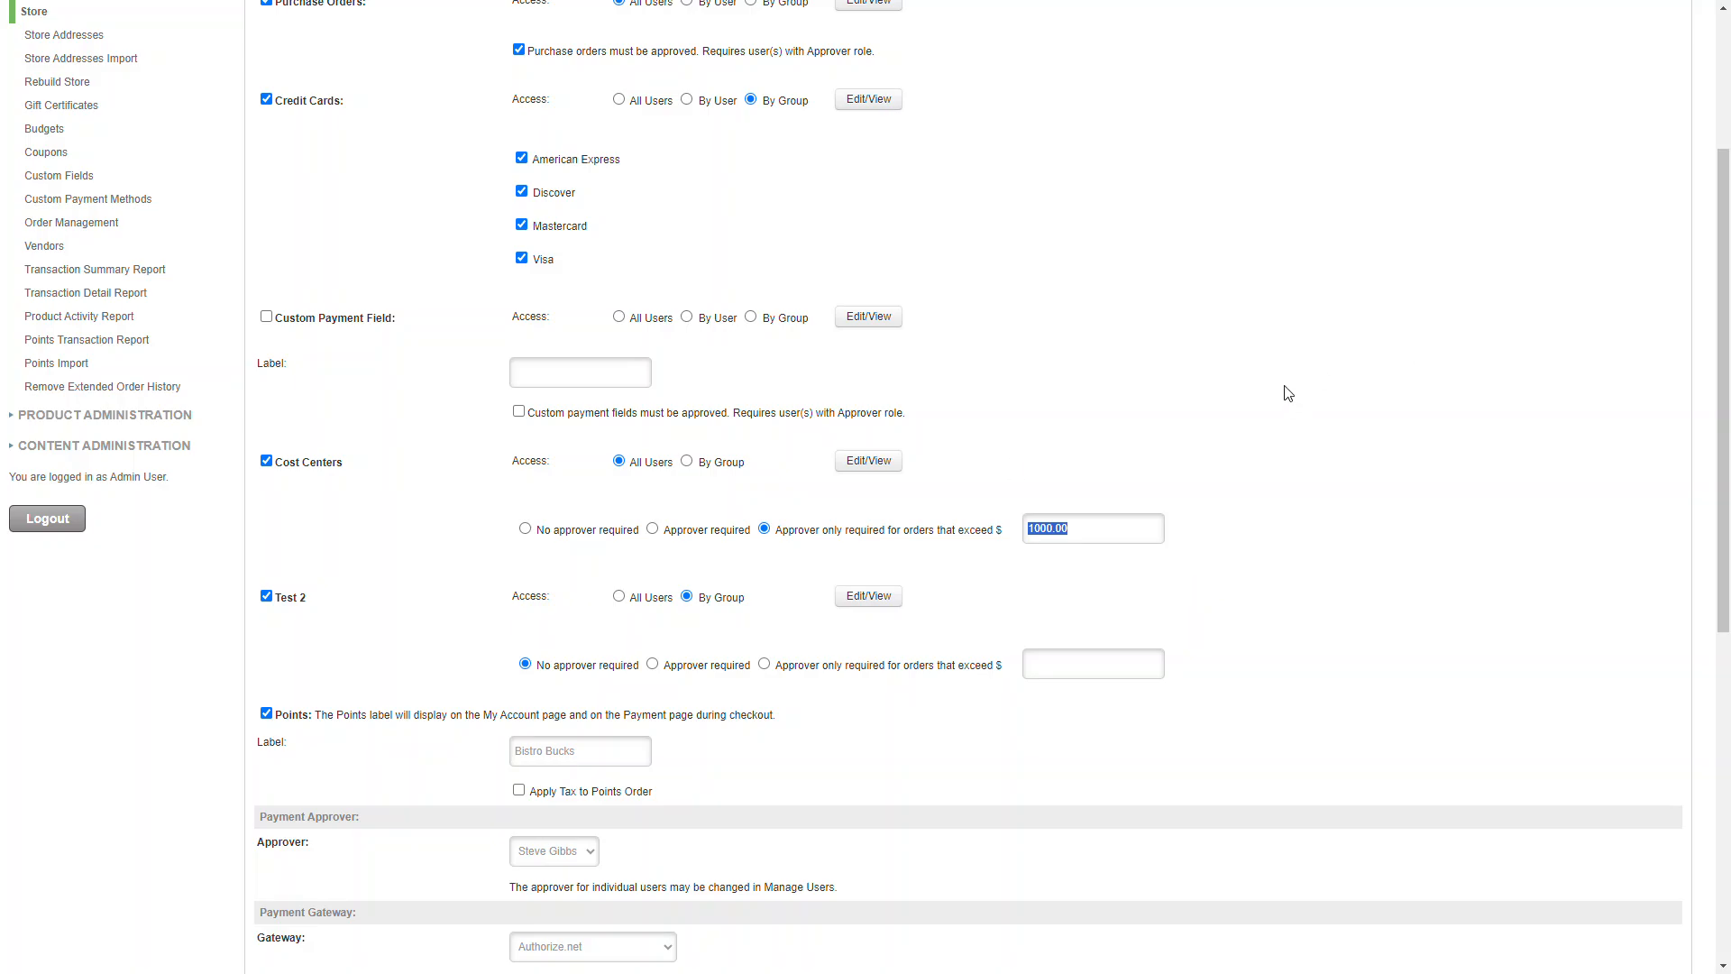
View the pending Jan 14, 2025 order from the site's home dashboard and again from Order Management
scroll(1296, 341, "up", 3)
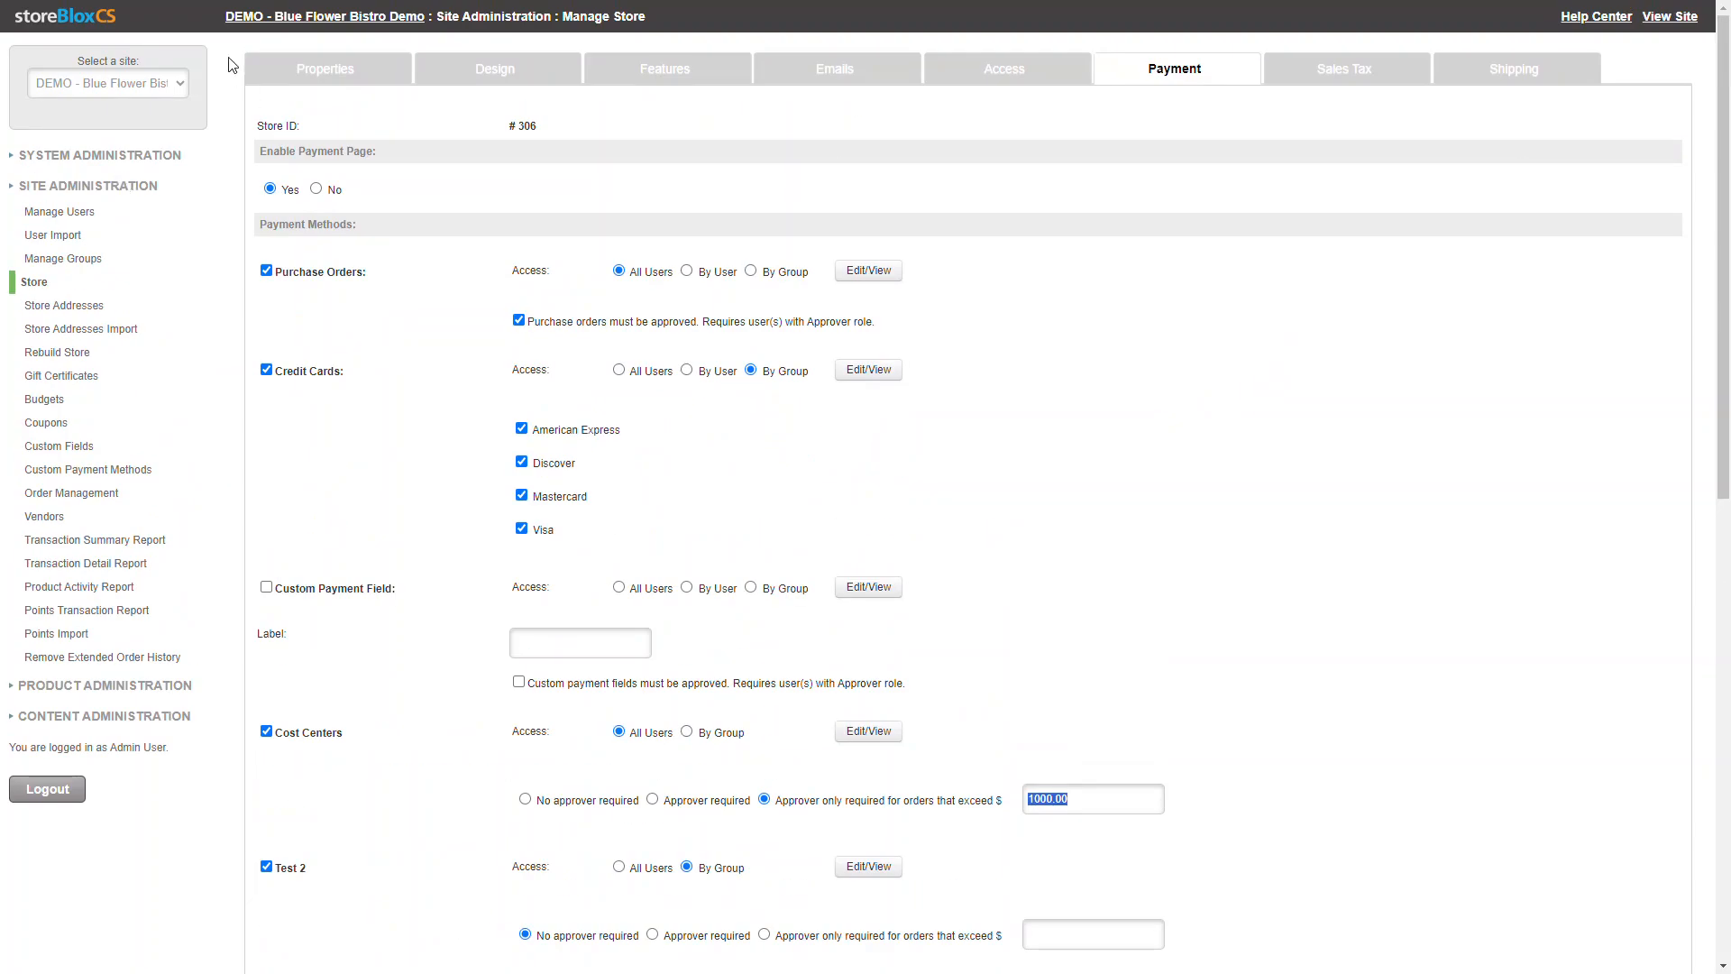
left_click(279, 20)
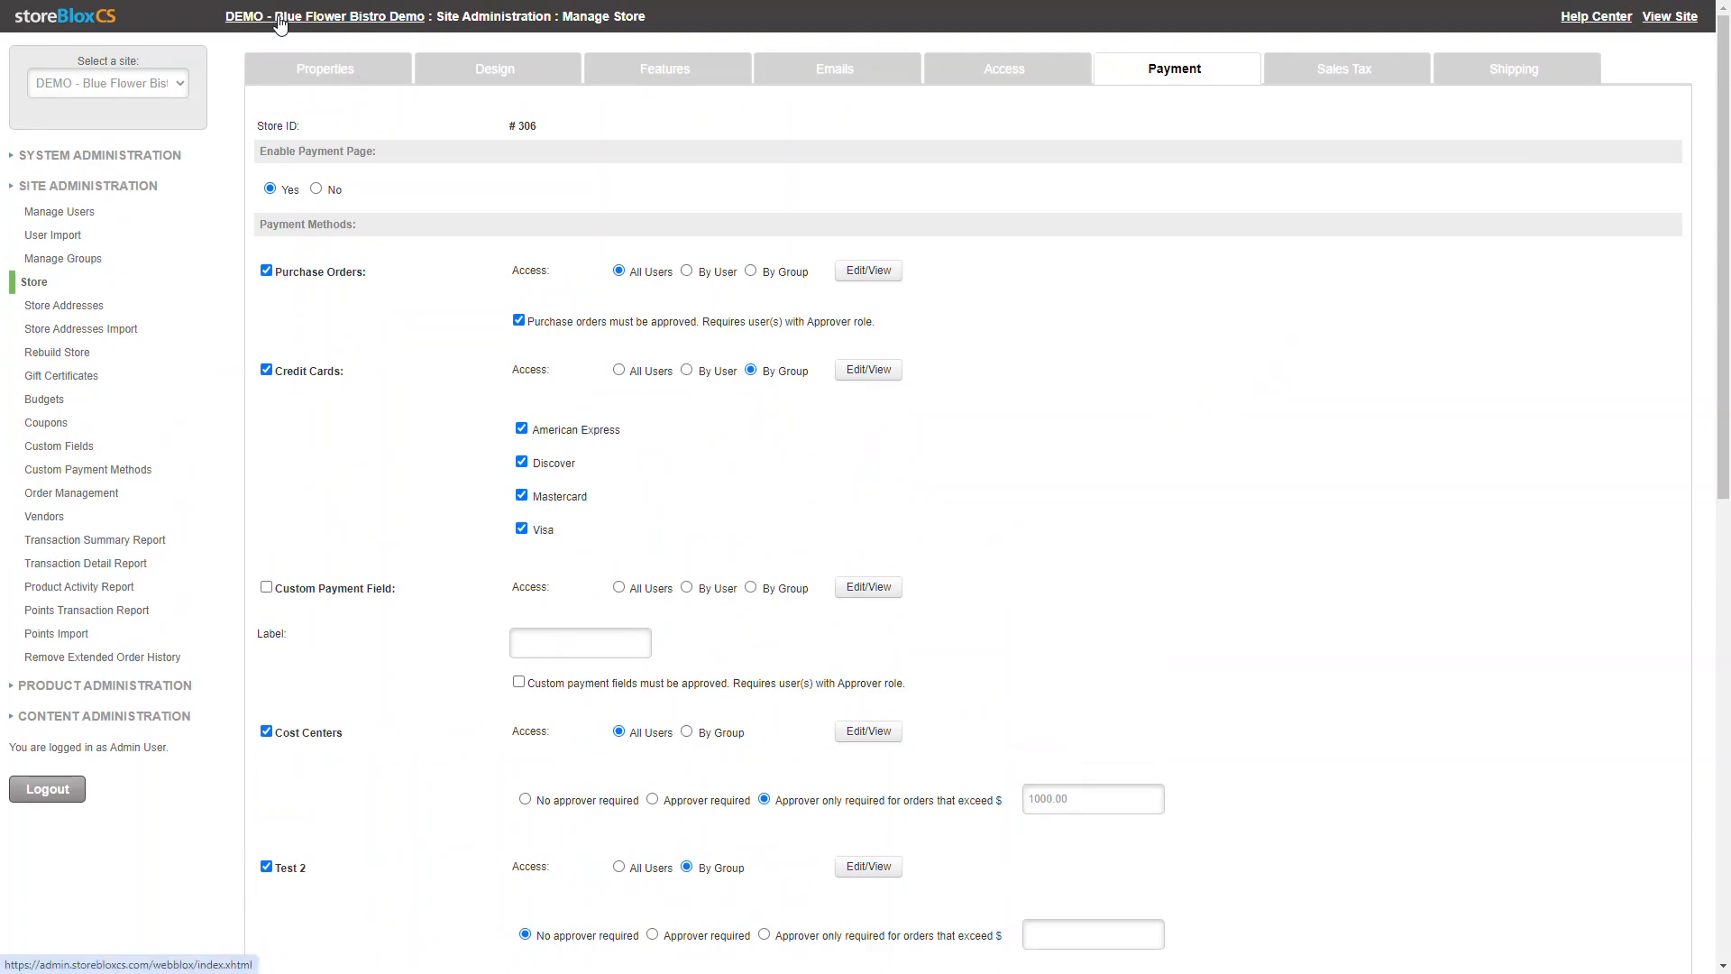
scroll(300, 507, "down", 3)
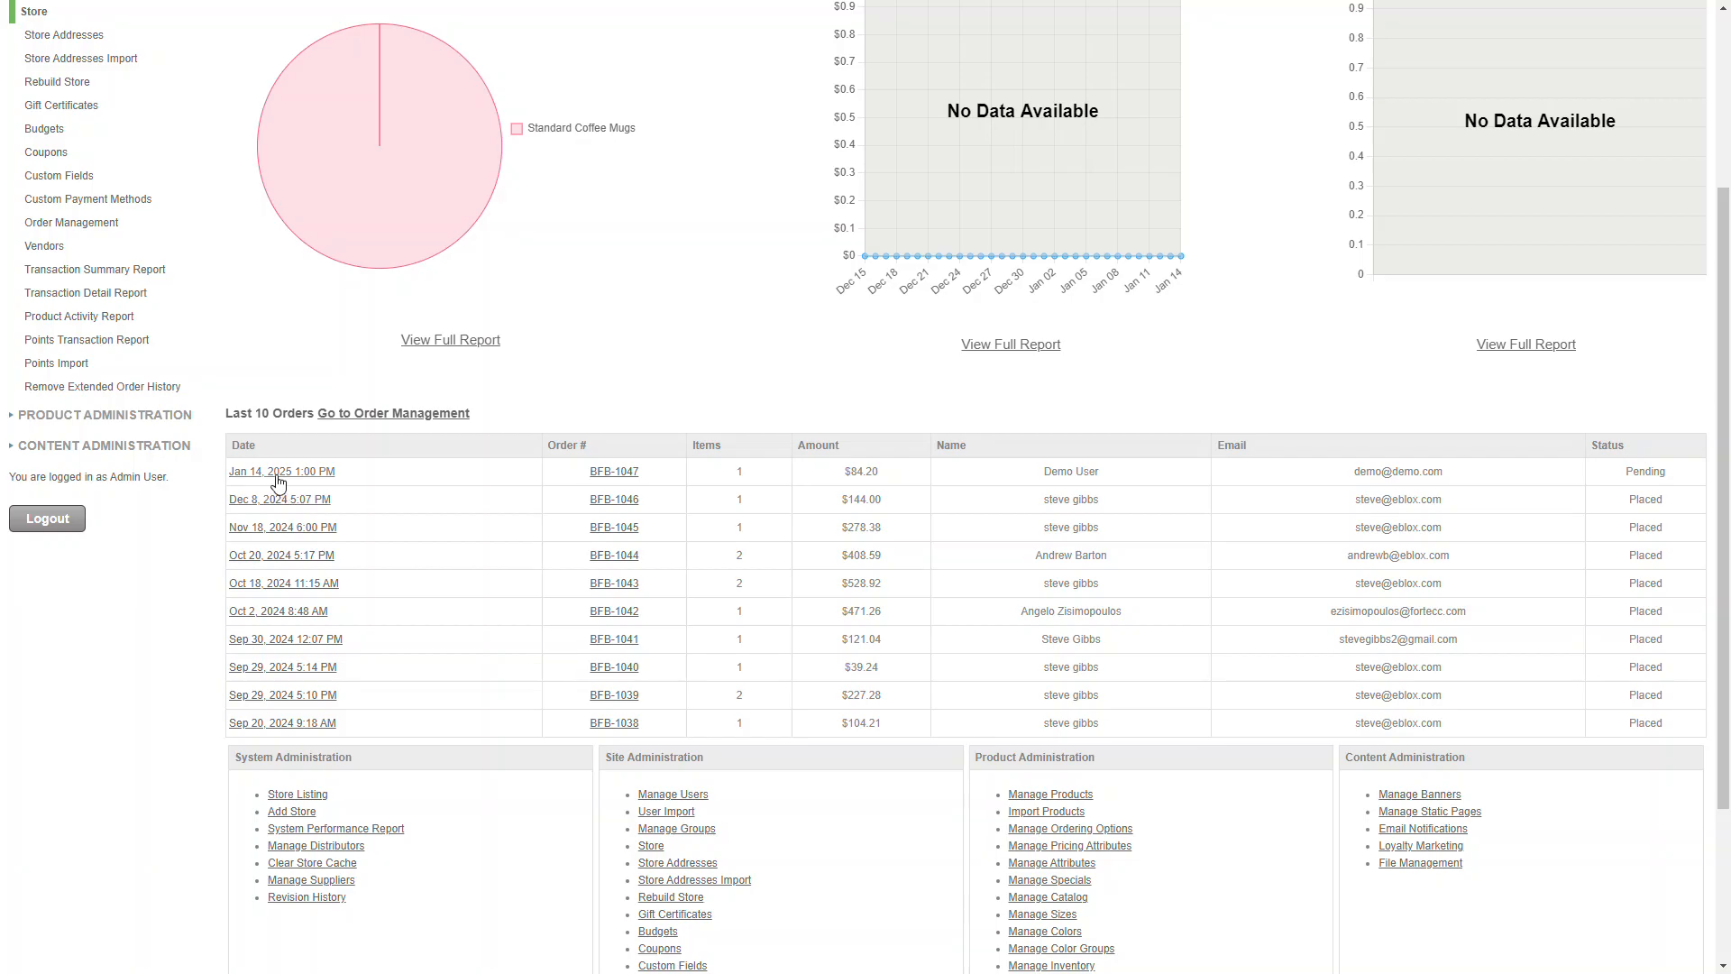
left_click(279, 478)
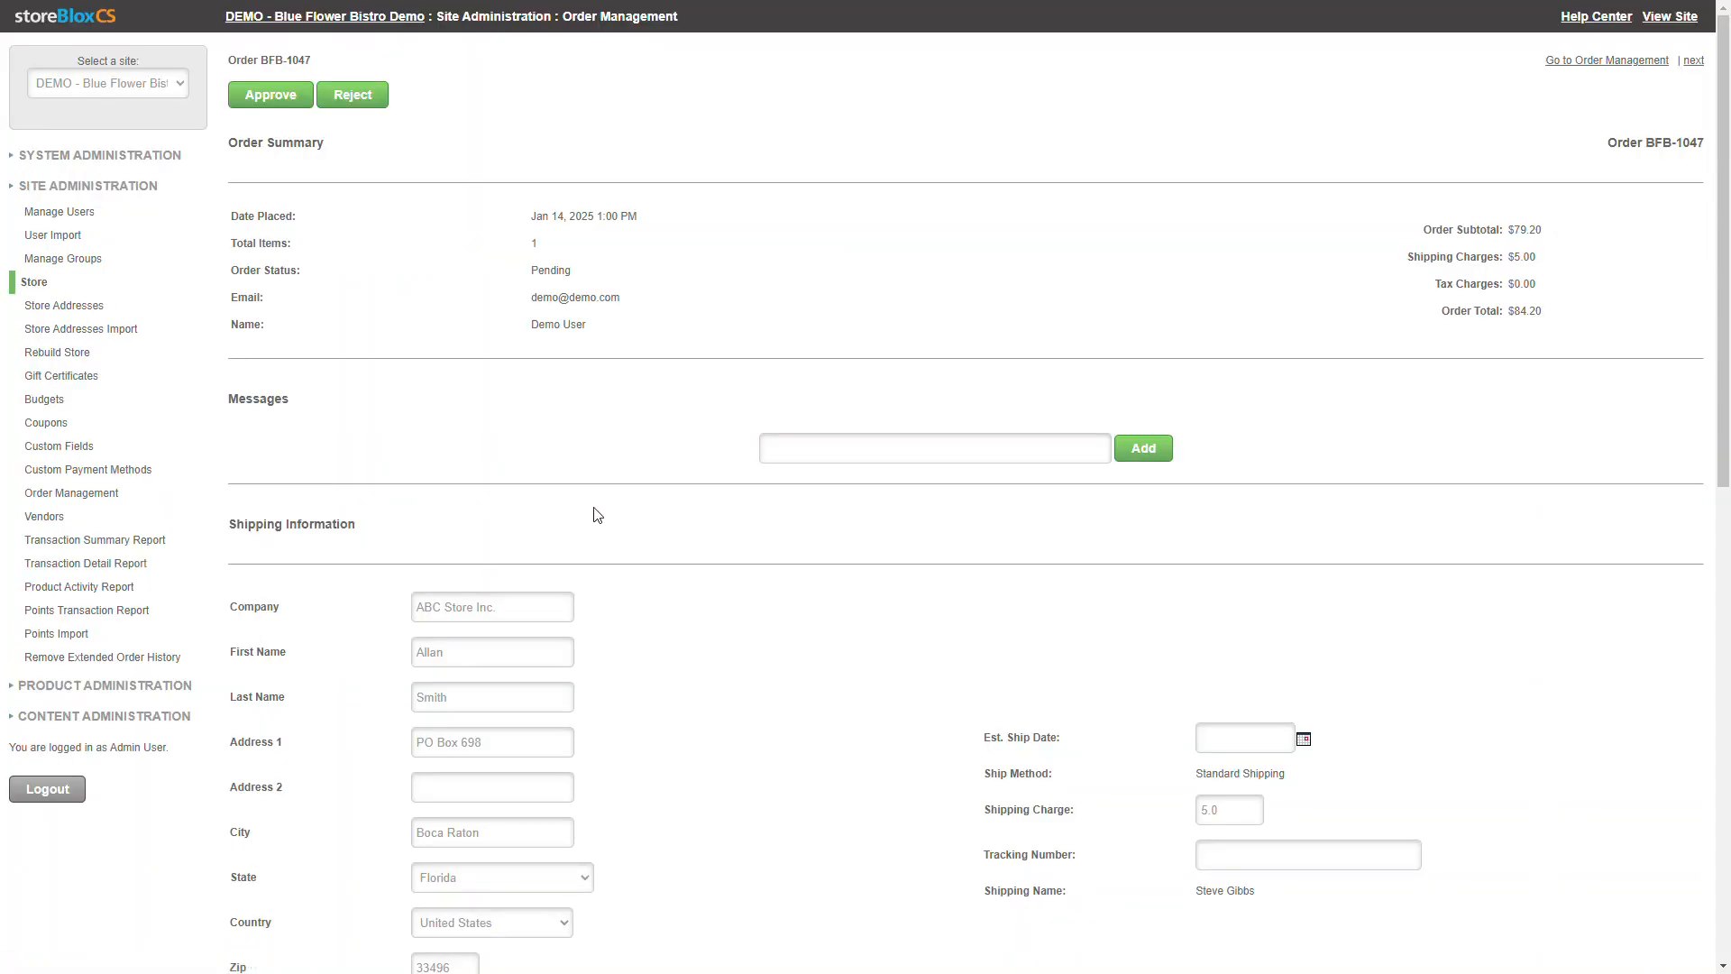
left_click(71, 494)
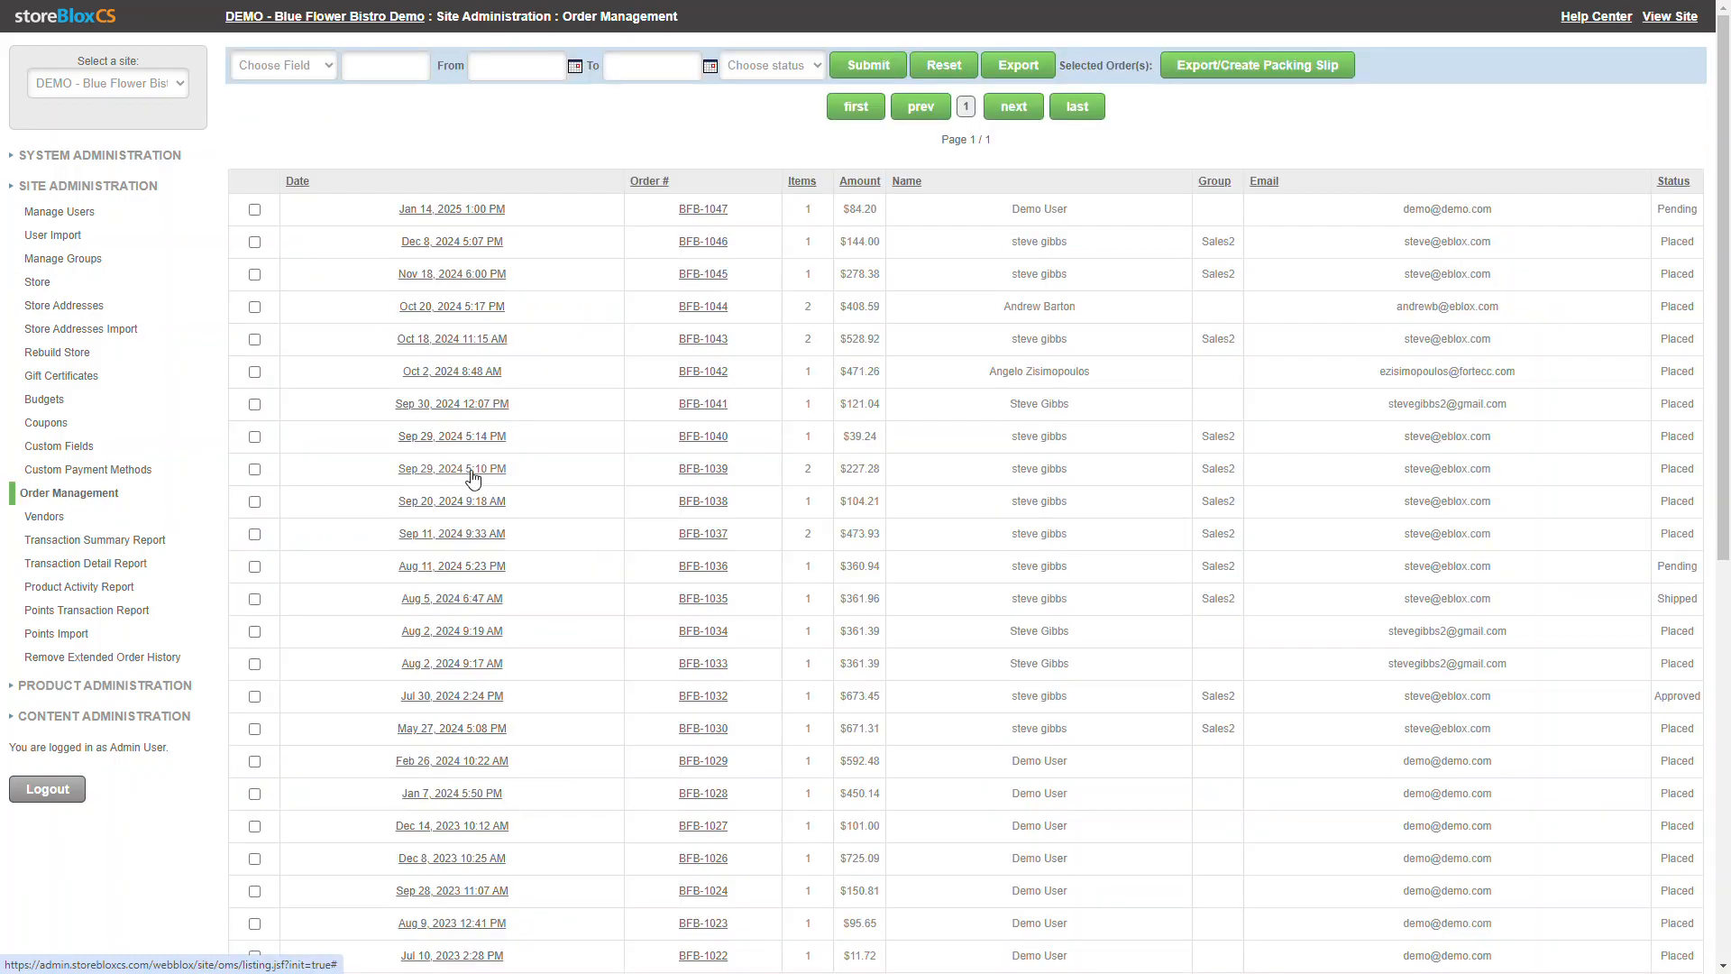
left_click(443, 214)
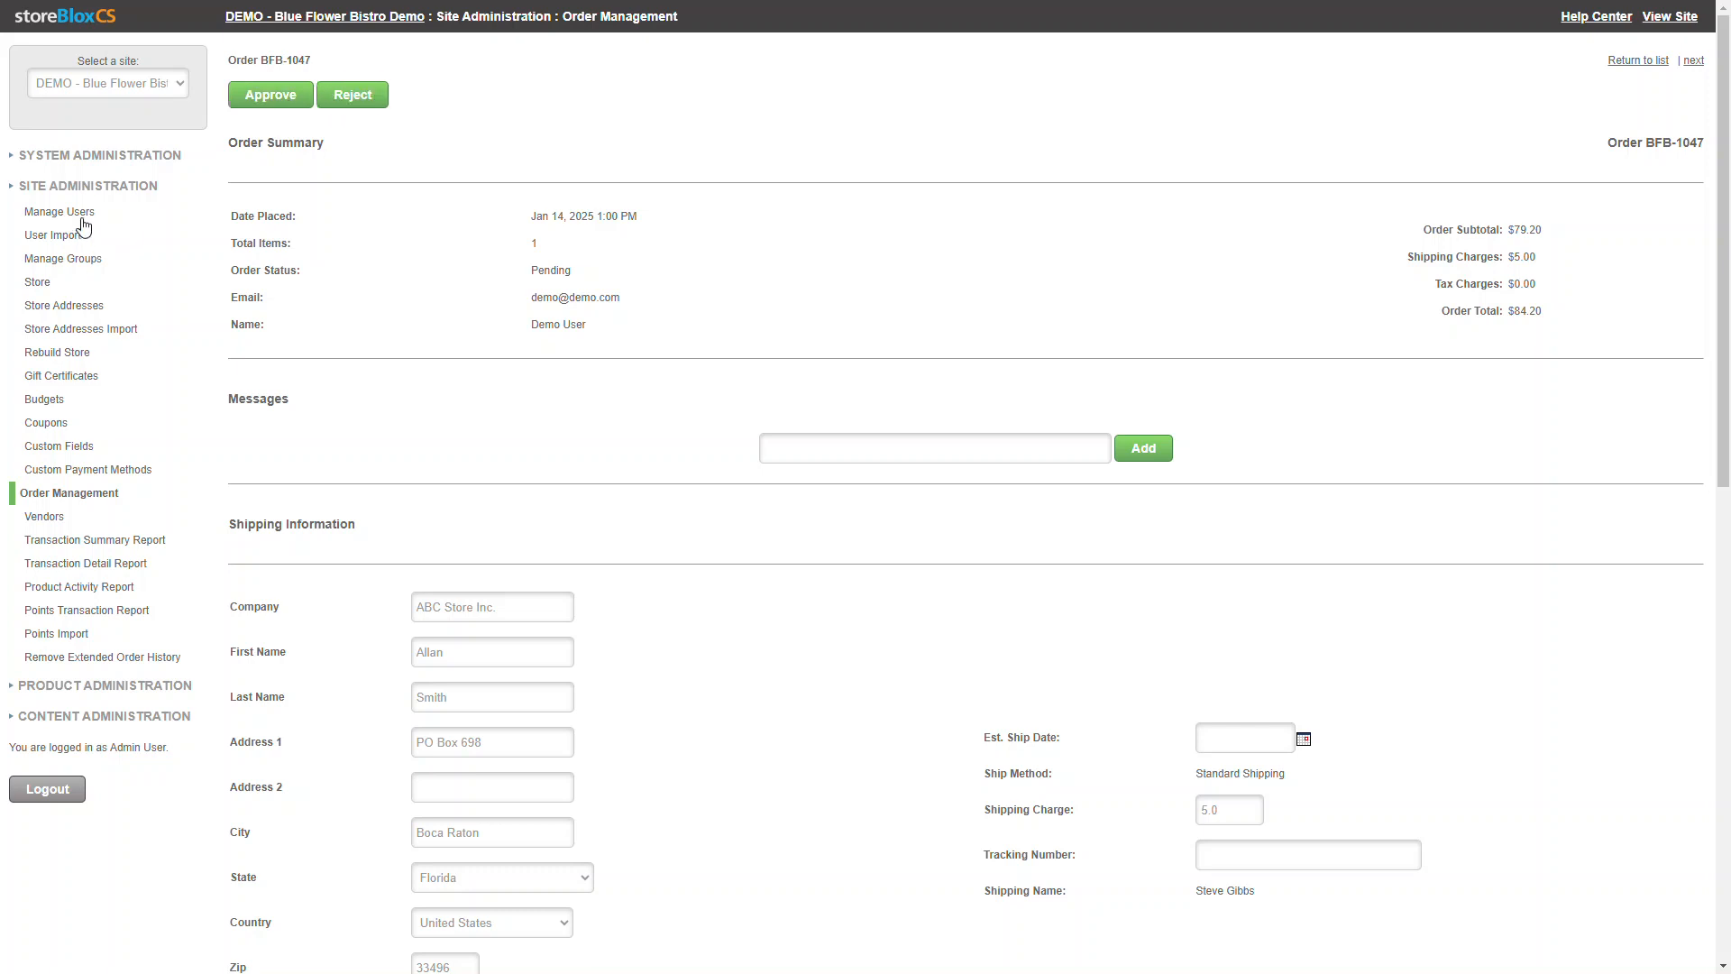
Log in to the storefront as the user with the Approver role and approve the Jan 14, 2025 order under My Approvals
left_click(82, 219)
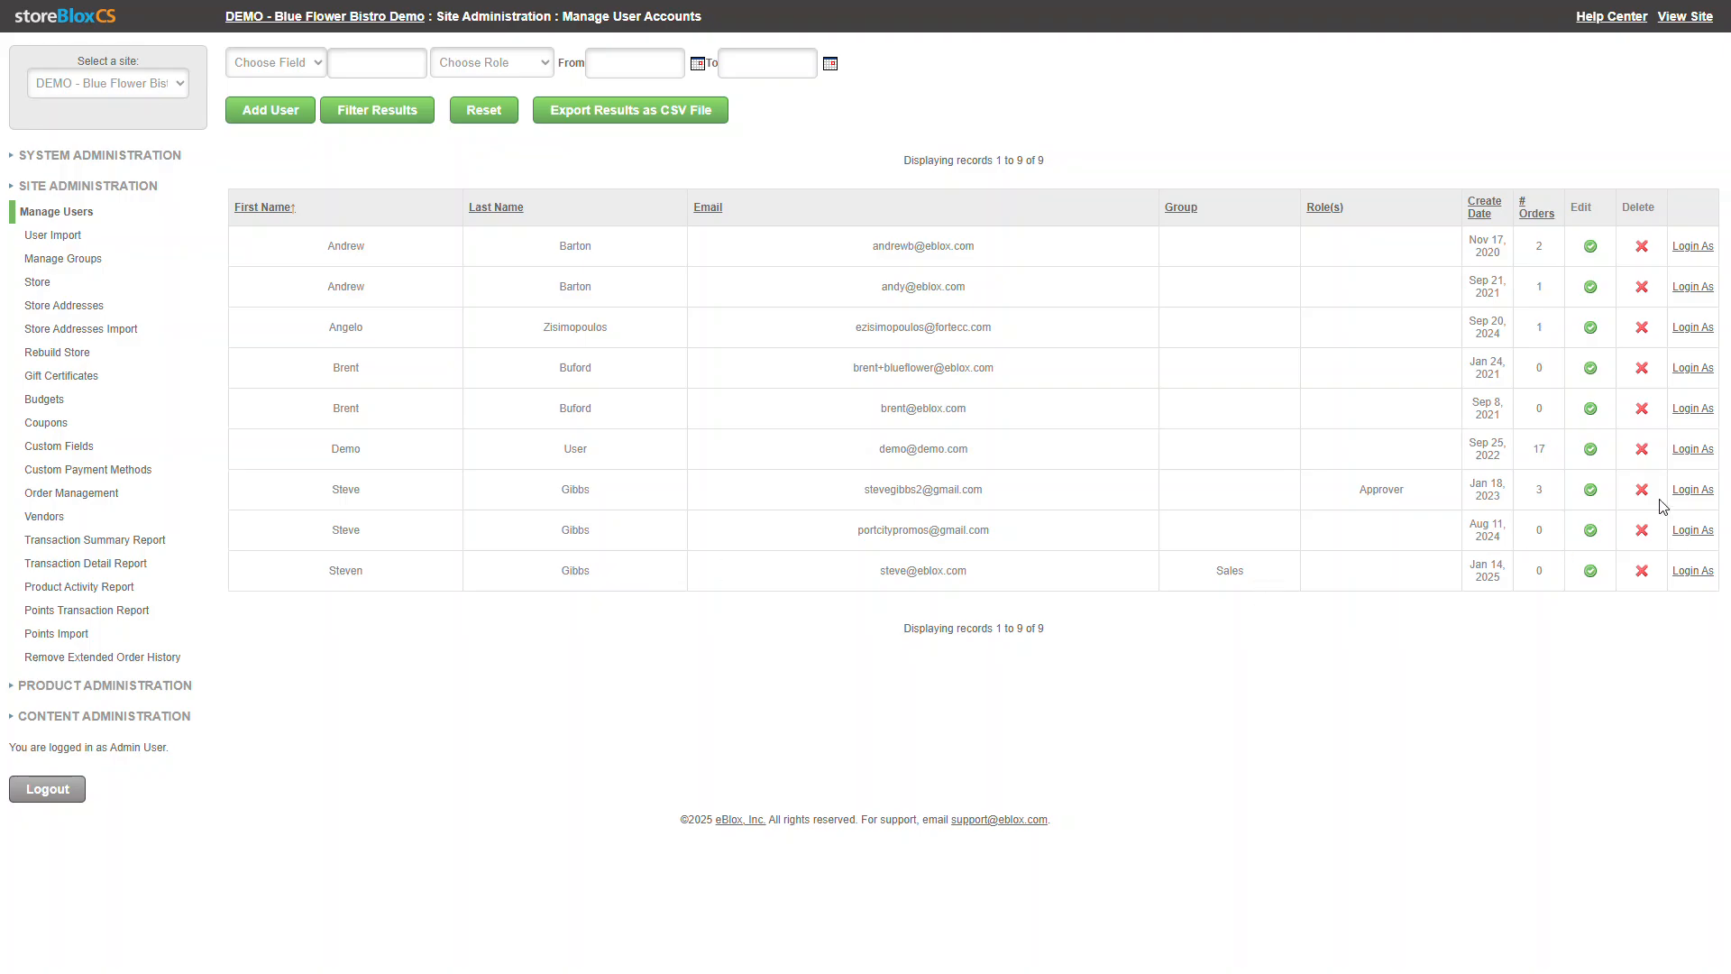
left_click(1686, 493)
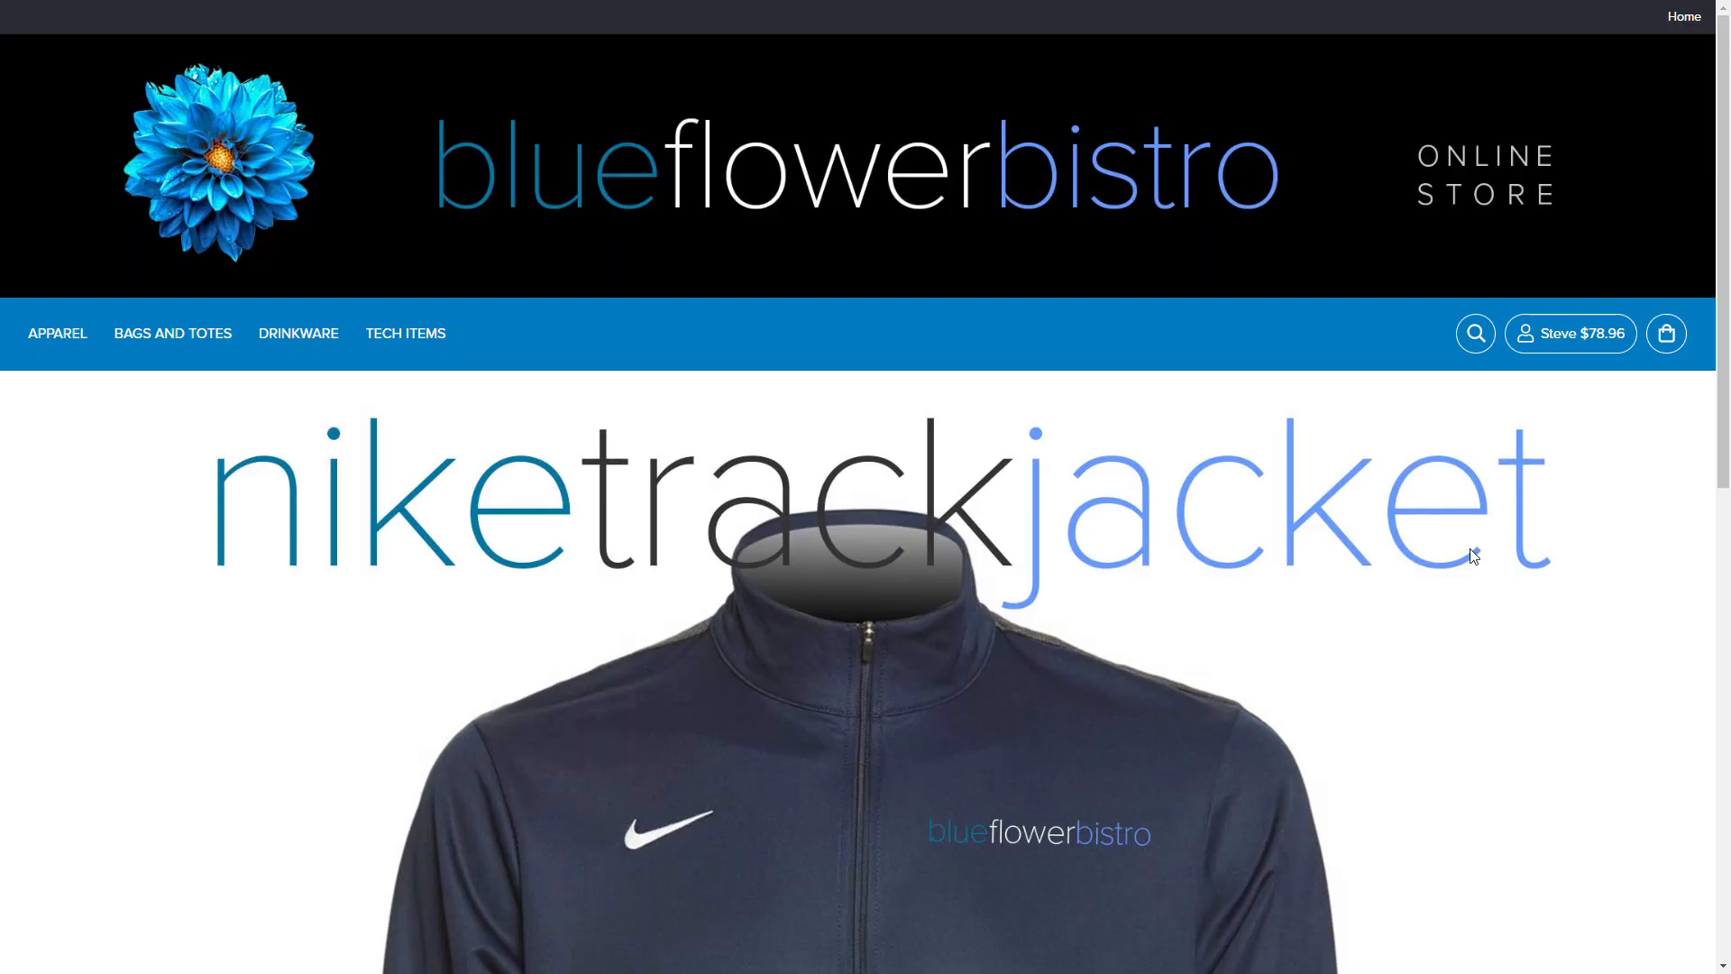
mouse_move(1587, 350)
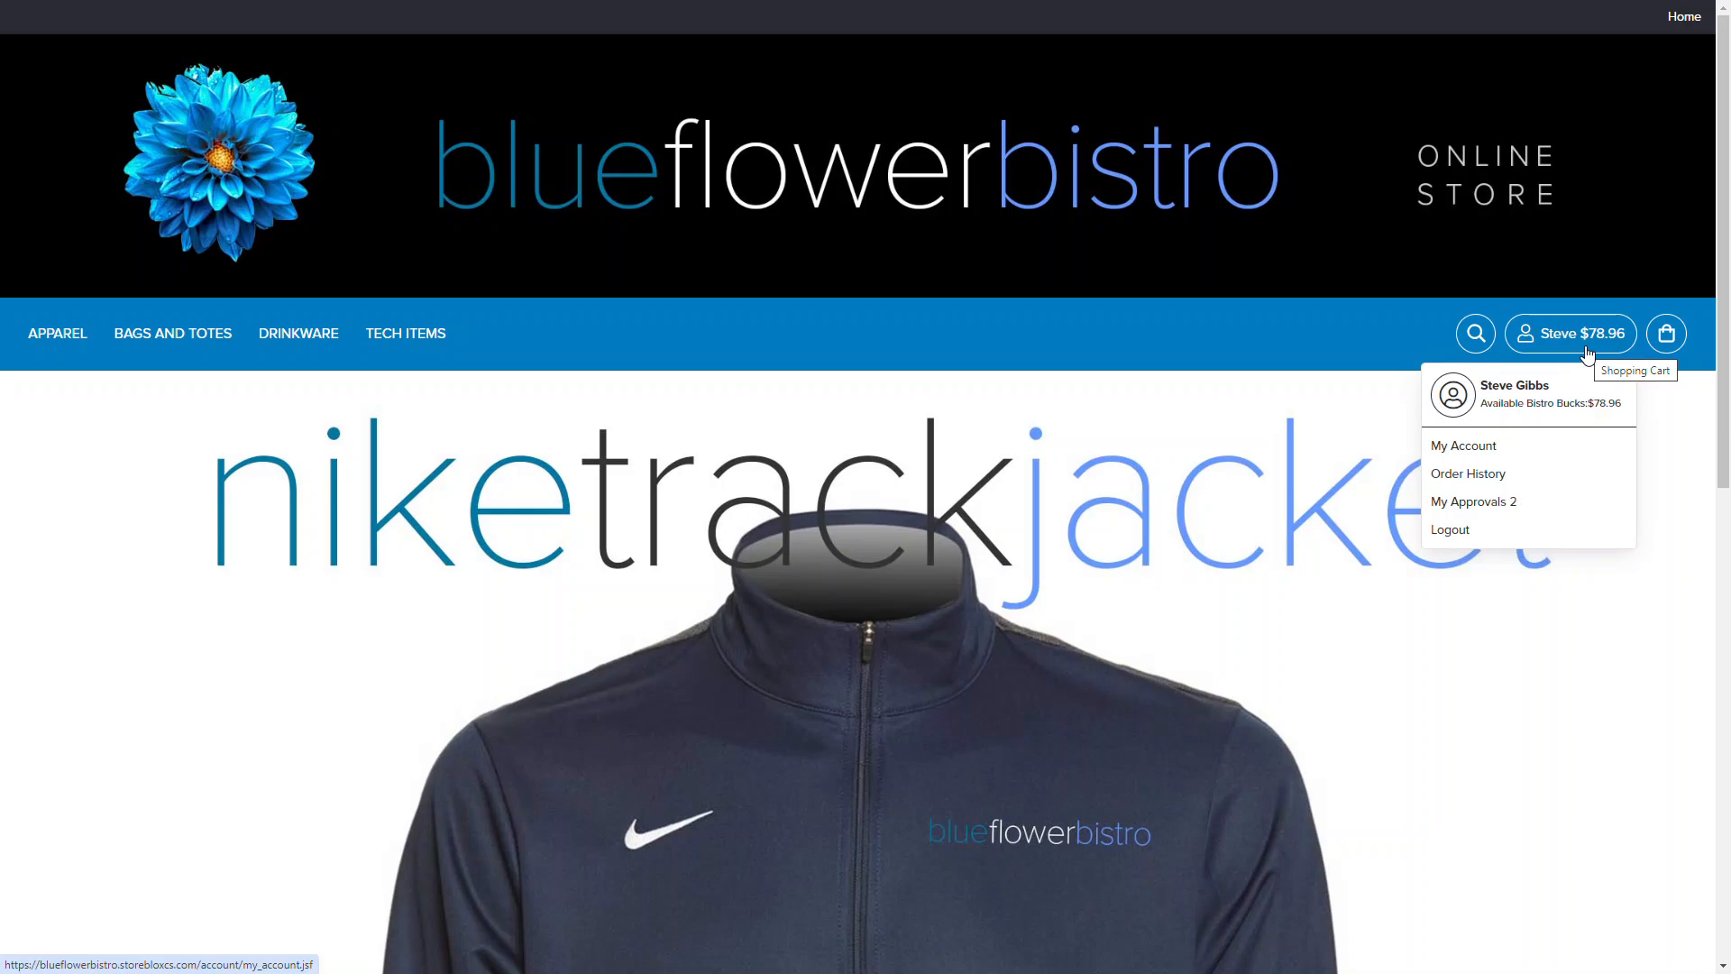
left_click(1484, 508)
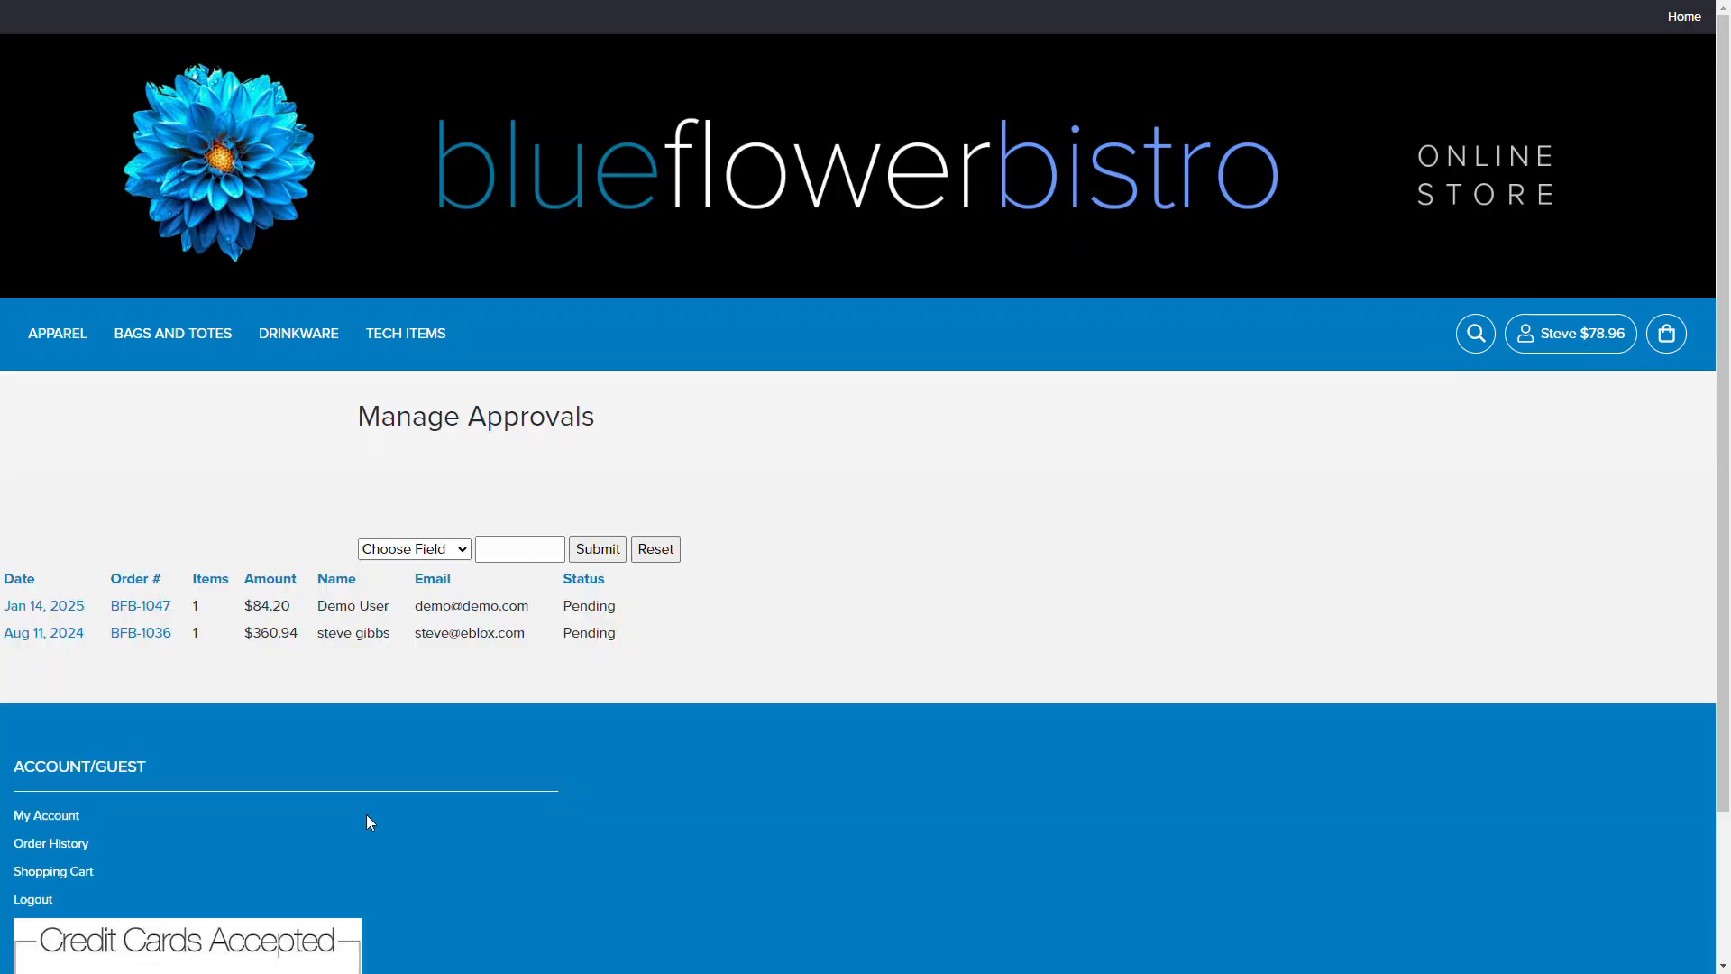
left_click(50, 612)
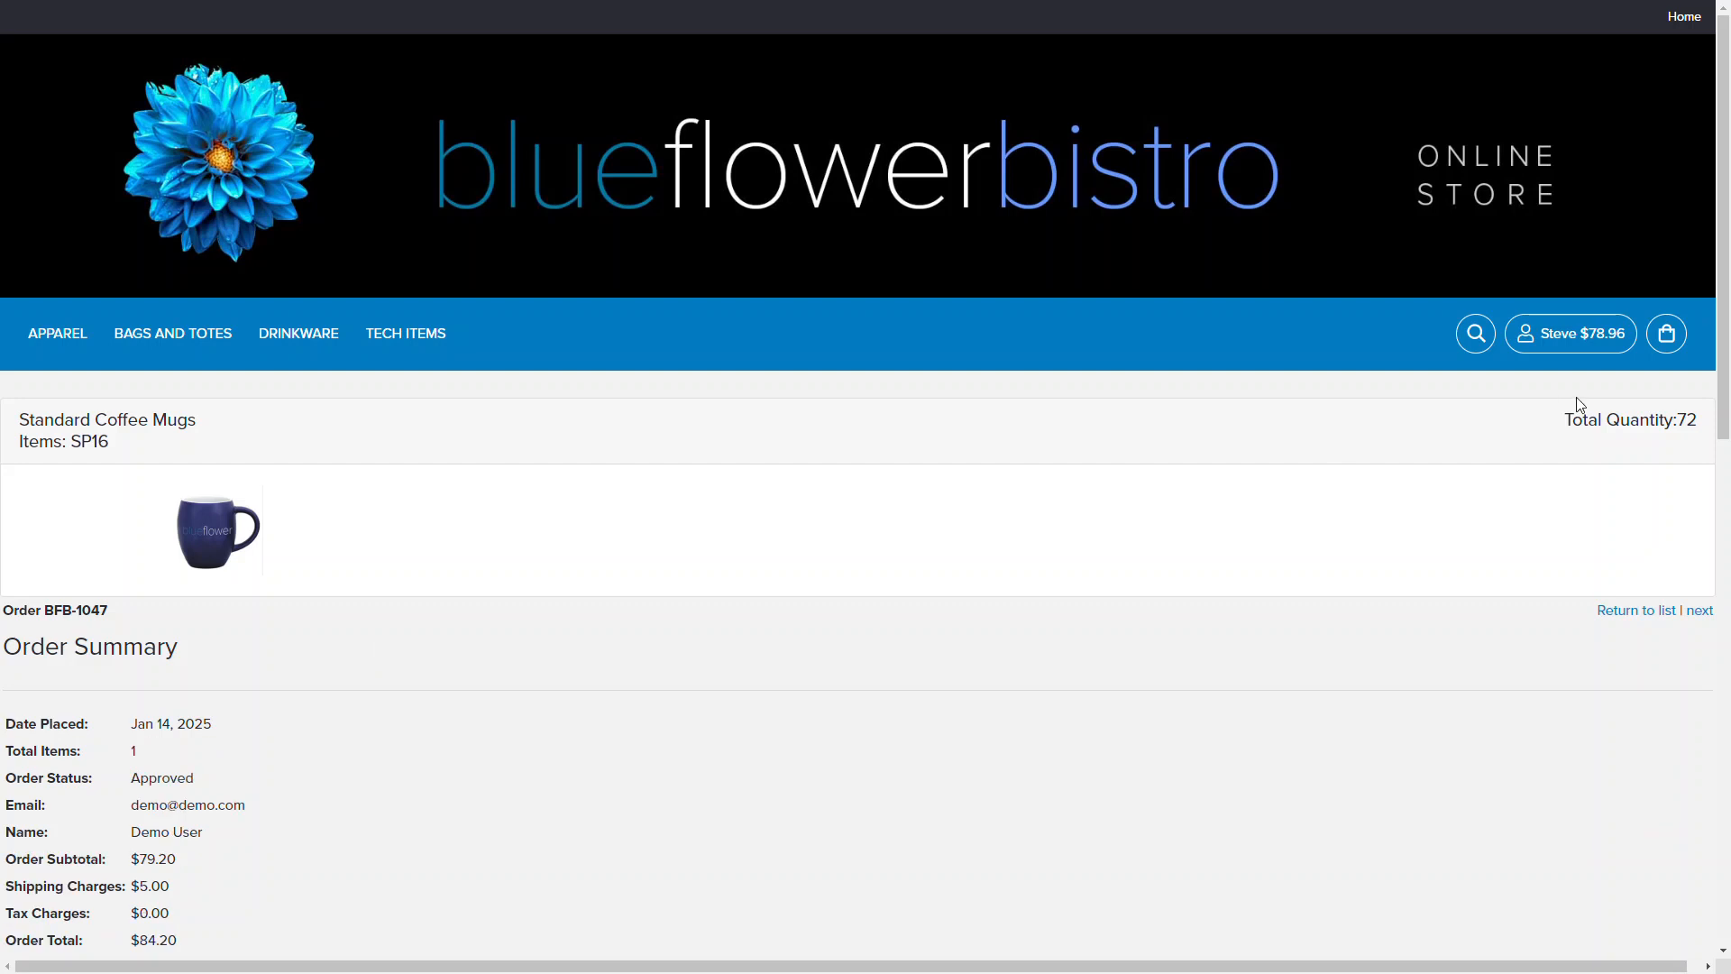
Return to My Approvals and approve the pending order dated Aug 11, 2024
mouse_move(1613, 345)
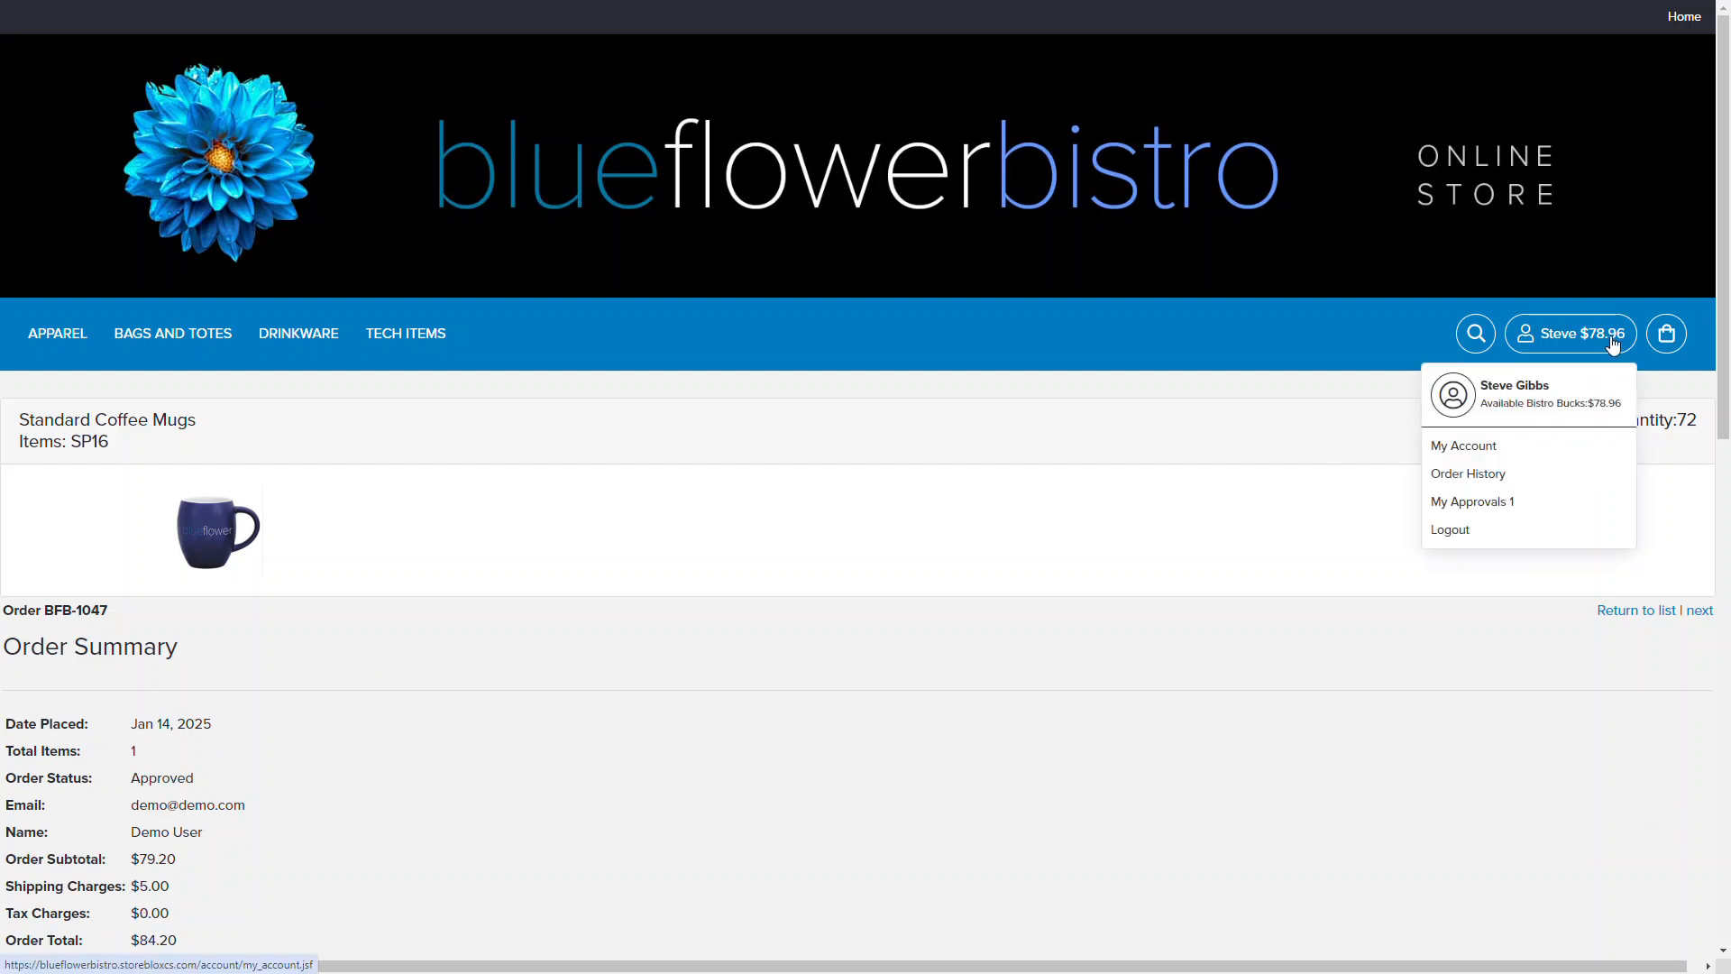
left_click(1484, 502)
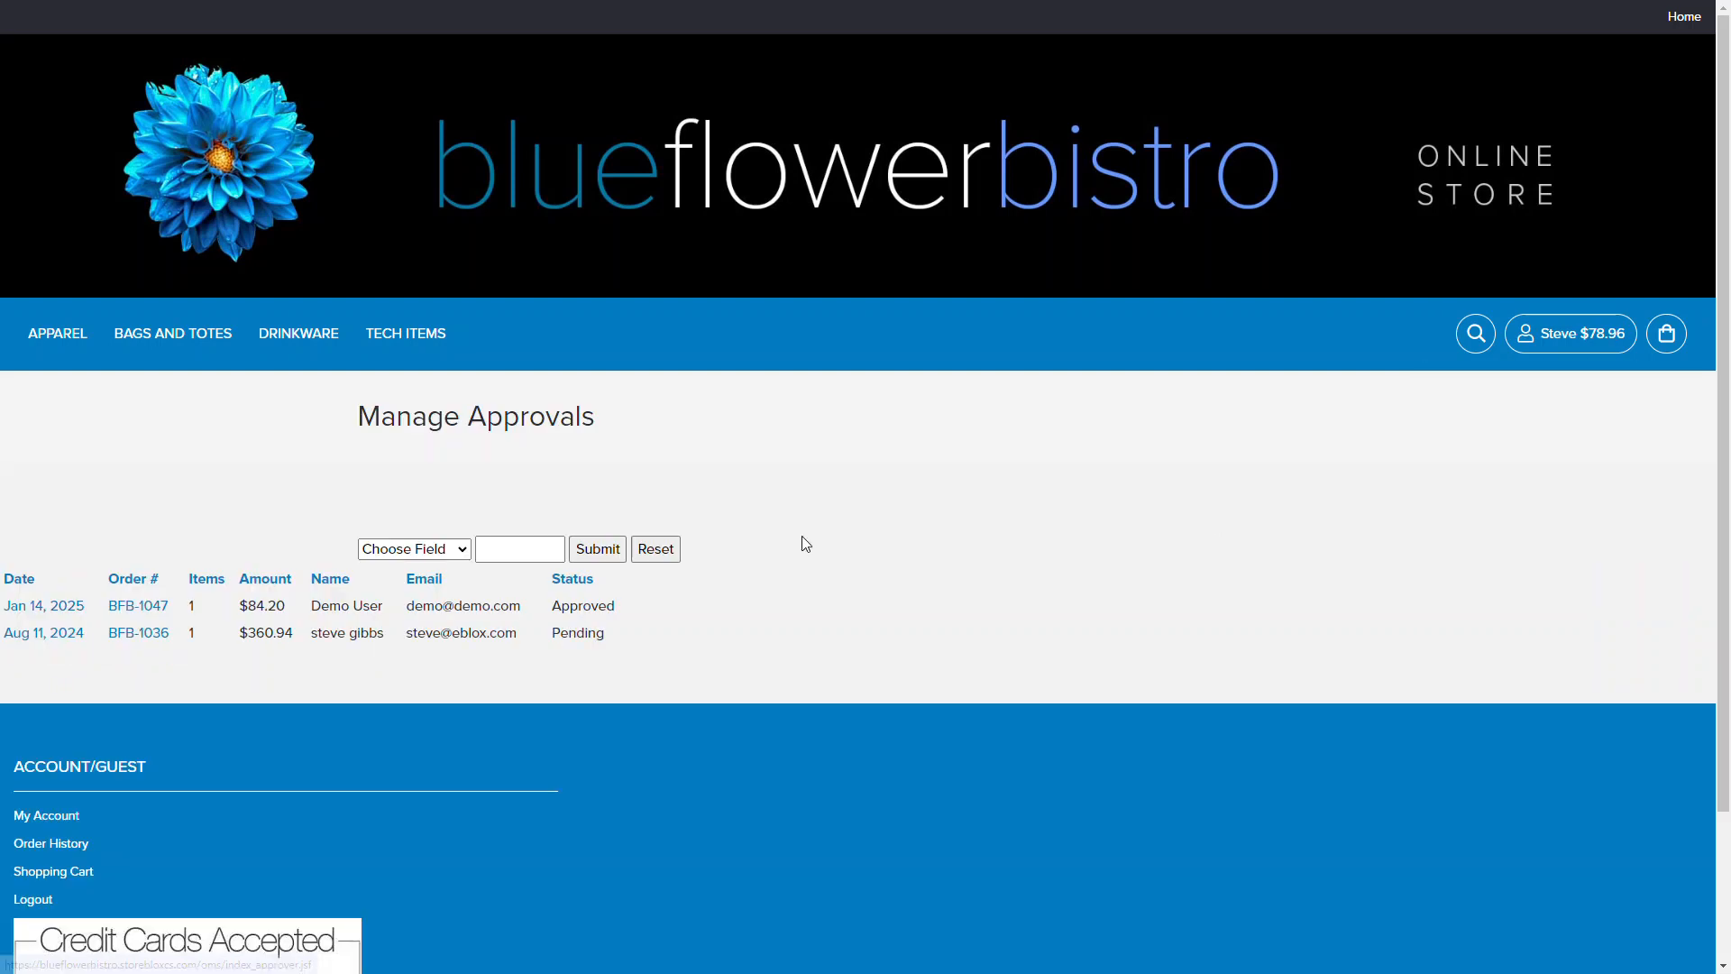
left_click(45, 636)
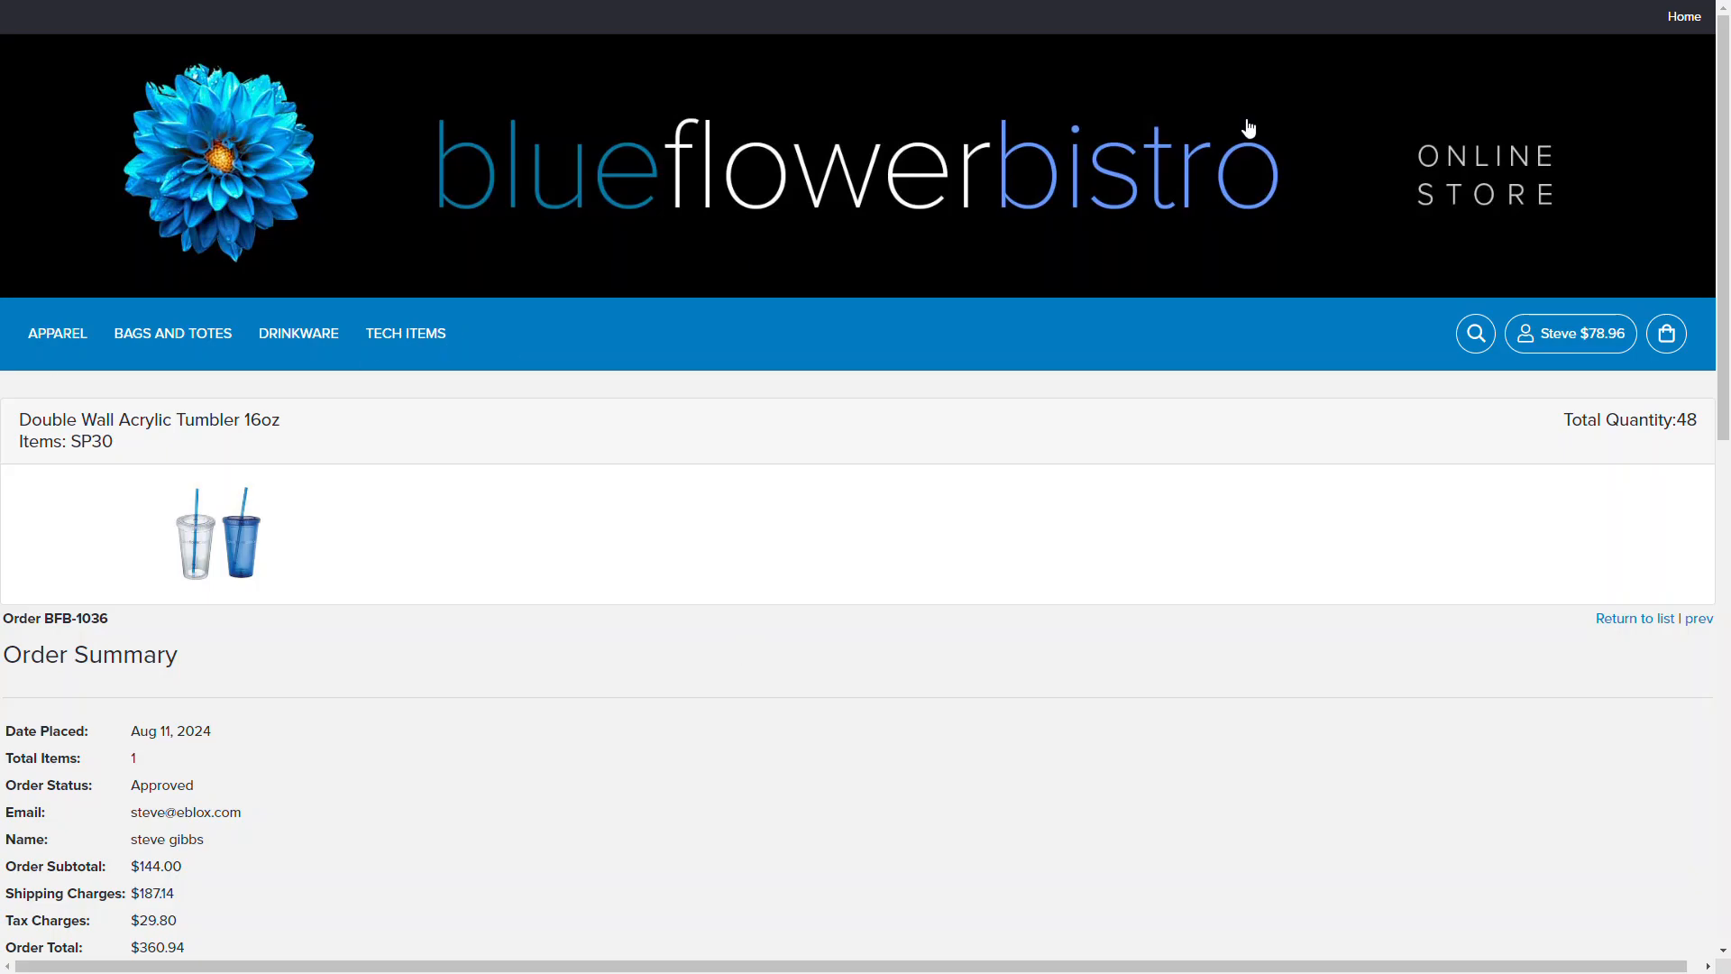
mouse_move(841, 61)
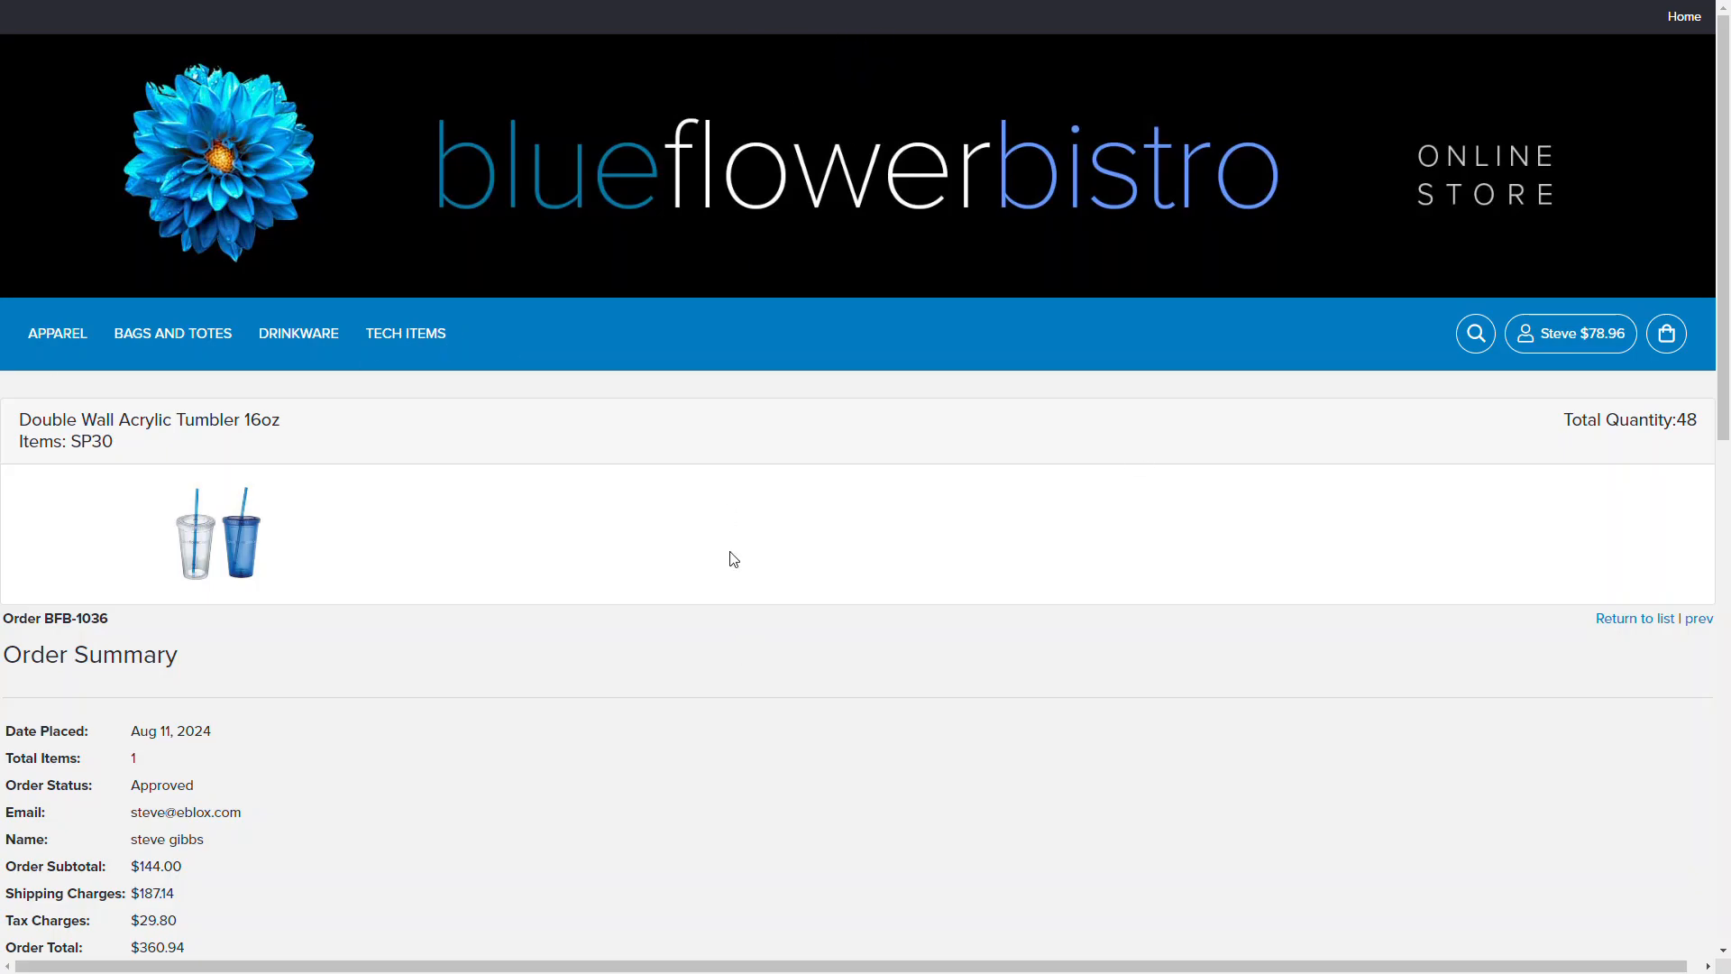